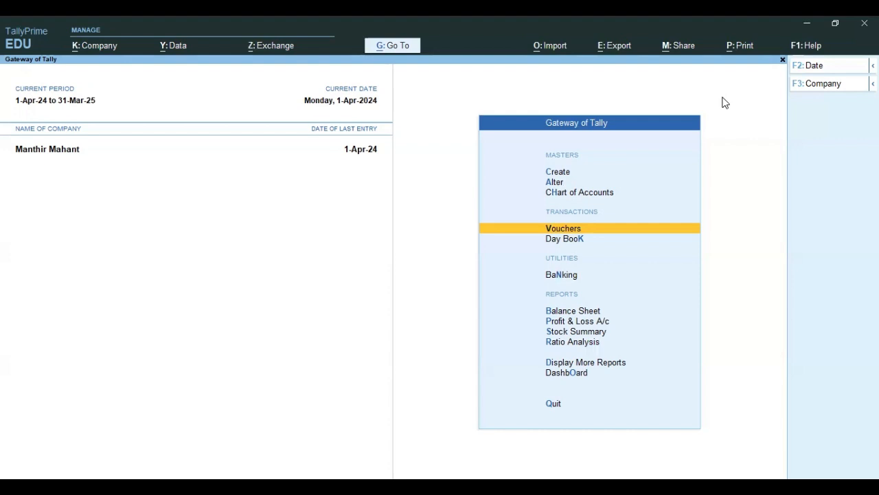
Open the purchase voucher for Halonix 20-watt from the Day Book to review its details.
{"action": "key", "text": "Down"}
{"action": "key", "text": "Return"}
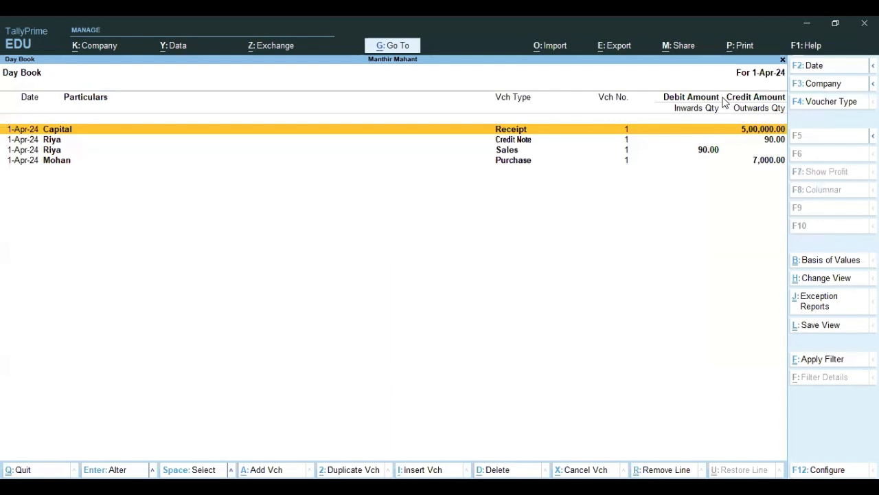
{"action": "key", "text": "Down"}
{"action": "key", "text": "Down"}
{"action": "key", "text": "Down"}
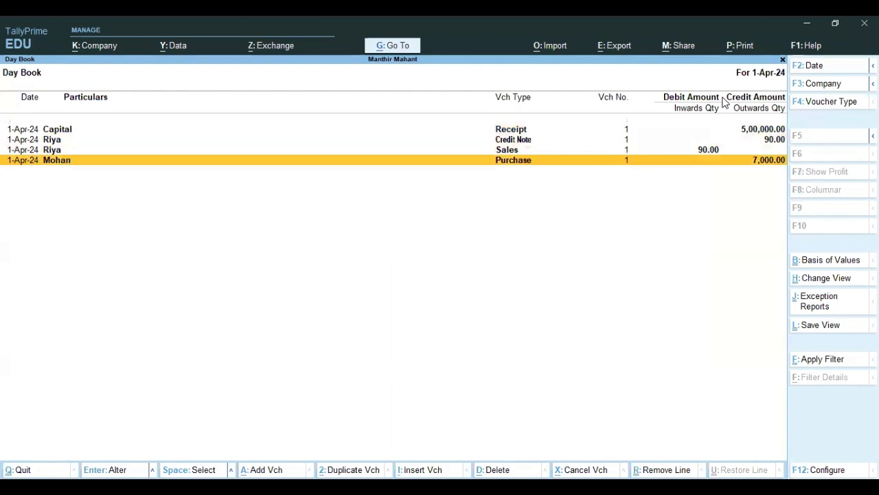
{"action": "key", "text": "Return"}
{"action": "key", "text": "BackSpace"}
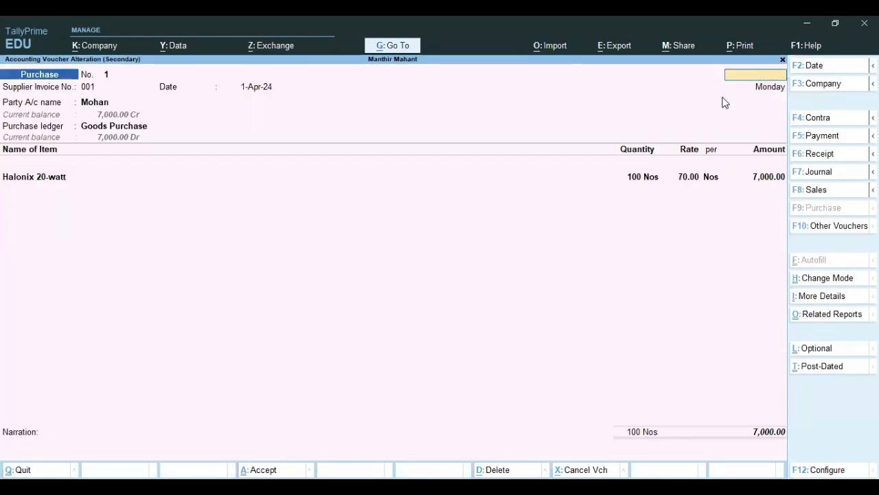
Close the purchase voucher and review the sales voucher listed in the Day Book.
{"action": "key", "text": "Escape"}
{"action": "key", "text": "Up"}
{"action": "key", "text": "Return"}
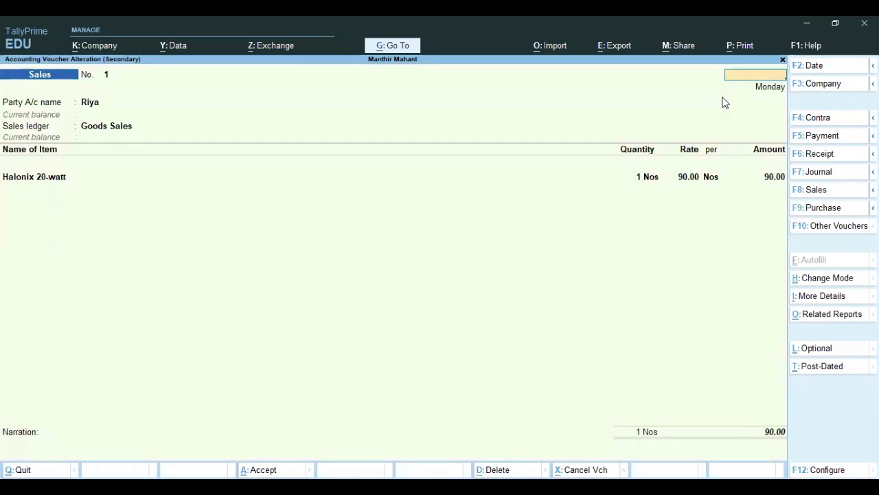
{"action": "key", "text": "Escape"}
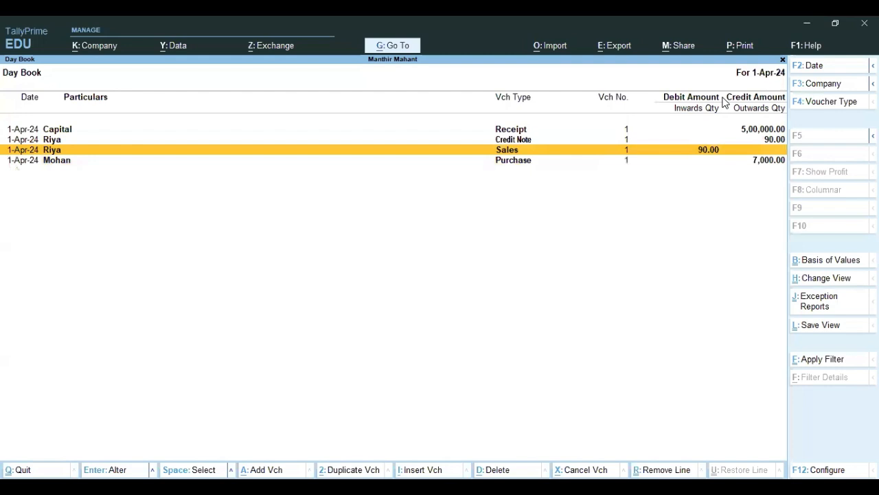
Delete the Halonix 20-watt credit note voucher from the Day Book and leave the report.
{"action": "key", "text": "Up"}
{"action": "key", "text": "Return"}
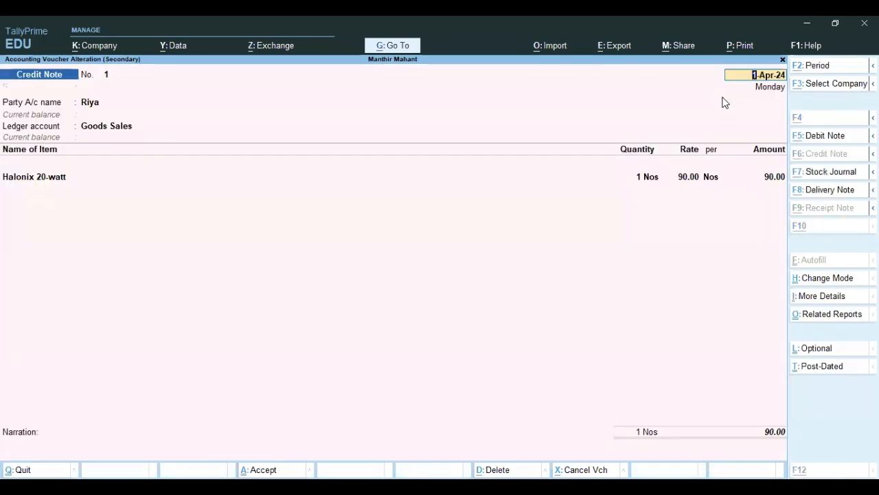
{"action": "key", "text": "alt+d"}
{"action": "key", "text": "y"}
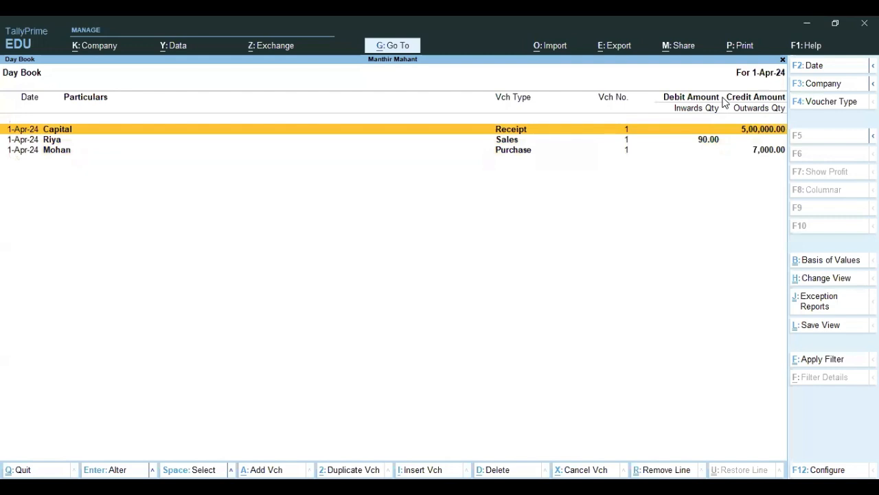
{"action": "key", "text": "Escape"}
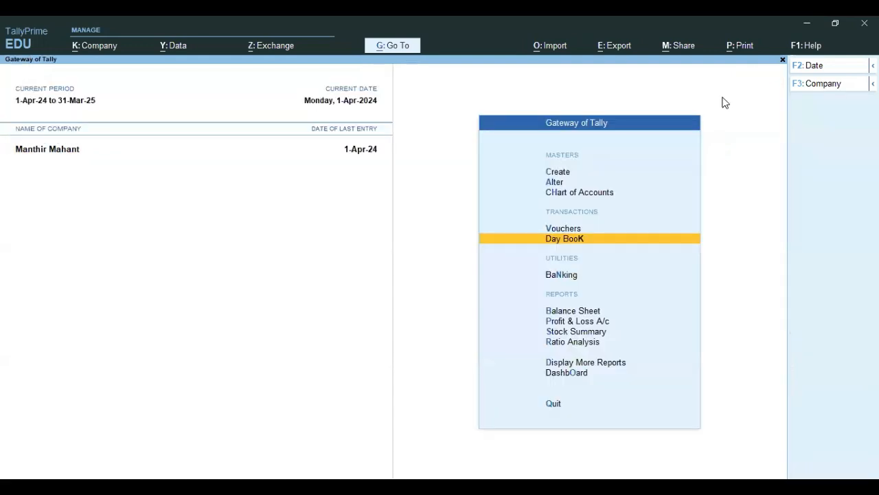
Reopen the Day Book and check its purchase and sales vouchers for Halonix 20-watt.
{"action": "key", "text": "Return"}
{"action": "key", "text": "Down"}
{"action": "key", "text": "Down"}
{"action": "key", "text": "Return"}
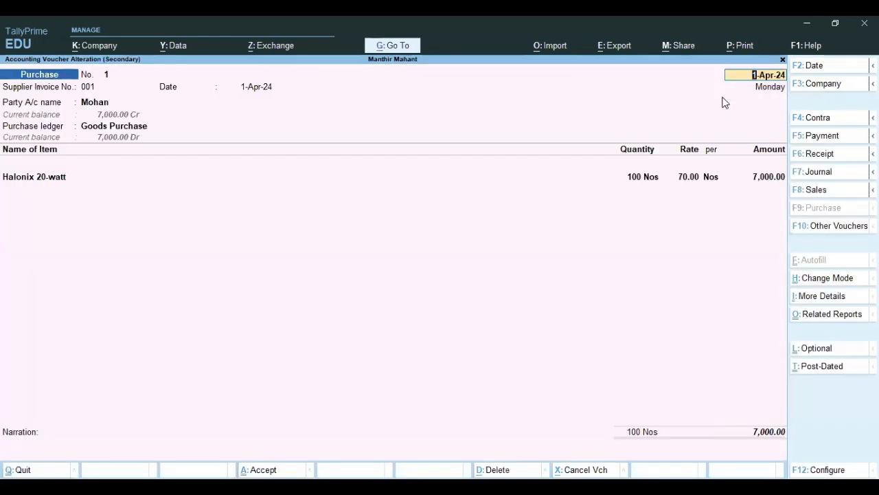
{"action": "key", "text": "Escape"}
{"action": "key", "text": "y"}
{"action": "key", "text": "Up"}
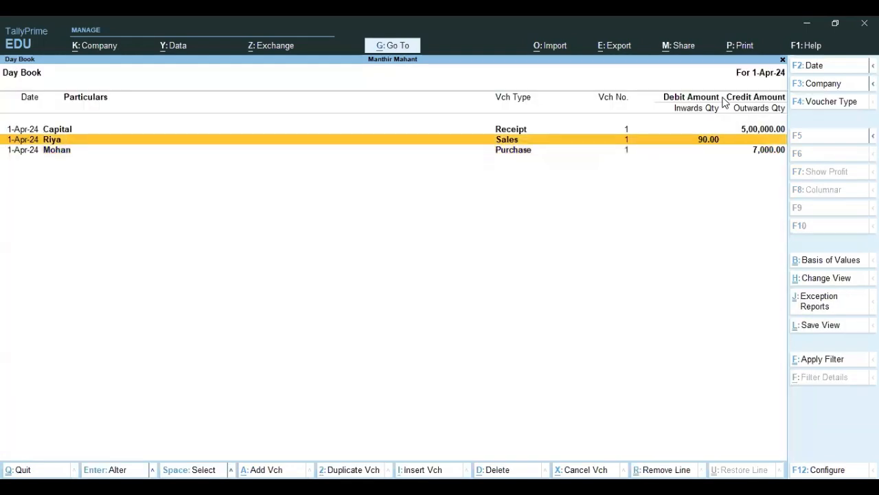
{"action": "key", "text": "Return"}
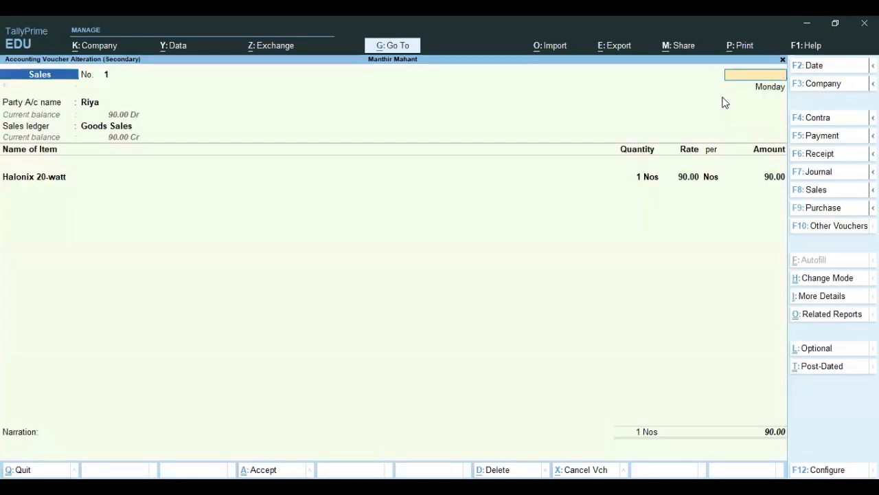
{"action": "key", "text": "Escape"}
{"action": "key", "text": "y"}
View the Profit & Loss A/c report to check purchases, sales, closing stock and profit.
{"action": "key", "text": "Escape"}
{"action": "key", "text": "Down"}
{"action": "key", "text": "Down"}
{"action": "key", "text": "Down"}
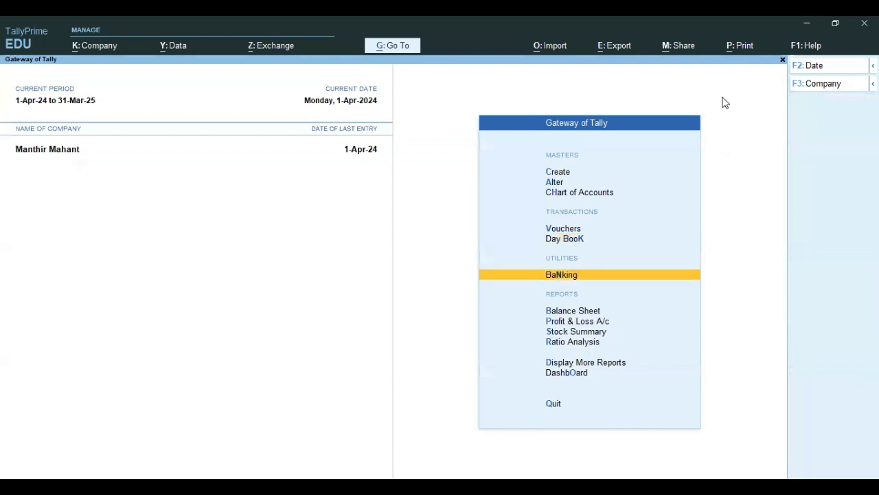
{"action": "key", "text": "Return"}
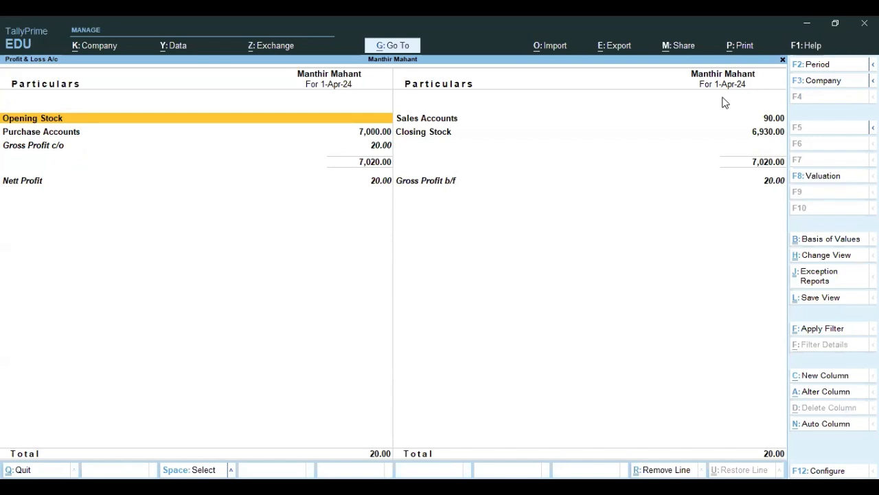
{"action": "key", "text": "Escape"}
Start a new voucher and change its type to Credit Note.
{"action": "key", "text": "Up"}
{"action": "key", "text": "Up"}
{"action": "key", "text": "Up"}
{"action": "key", "text": "Up"}
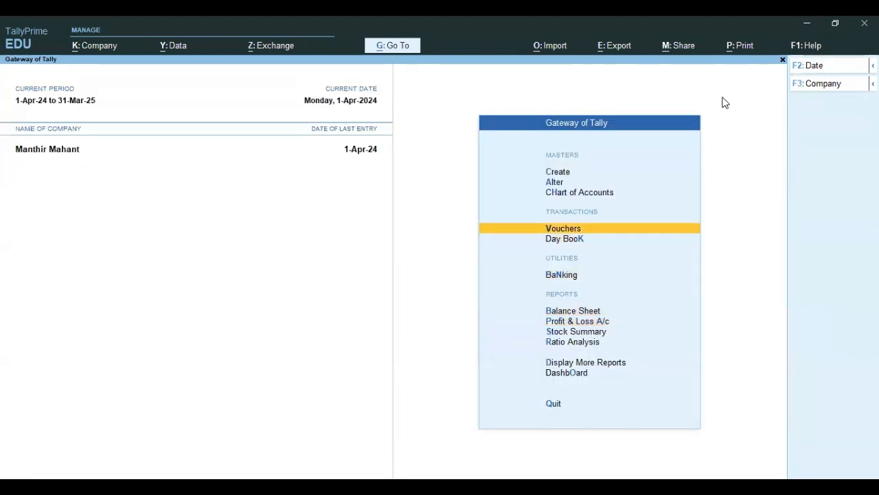
{"action": "key", "text": "Return"}
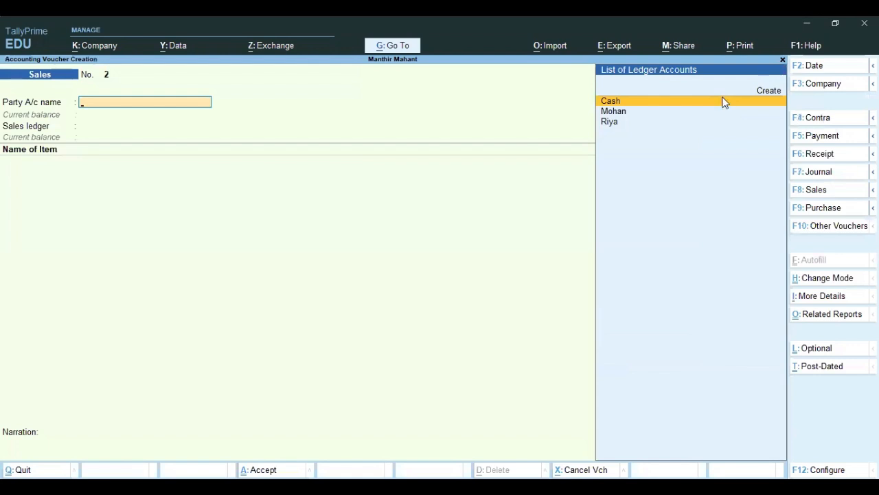
{"action": "key", "text": "F10"}
{"action": "key", "text": "Up"}
{"action": "key", "text": "Up"}
{"action": "key", "text": "Up"}
{"action": "key", "text": "Up"}
{"action": "key", "text": "Up"}
{"action": "key", "text": "Up"}
{"action": "key", "text": "Up"}
{"action": "key", "text": "Return"}
Select the sale's customer as the credit note party, accept the party details and use the Goods Sales ledger.
{"action": "key", "text": "Down"}
{"action": "key", "text": "Down"}
{"action": "key", "text": "Return"}
{"action": "key", "text": "Return"}
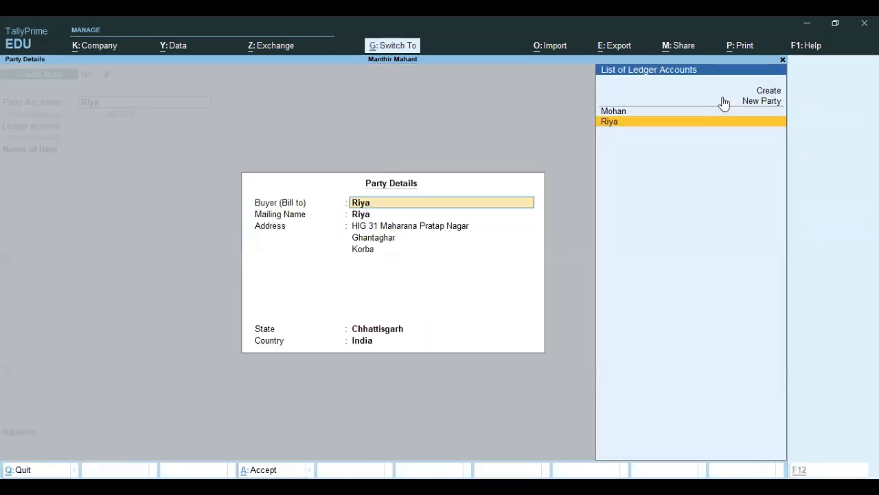
{"action": "key", "text": "Return"}
{"action": "key", "text": "Return"}
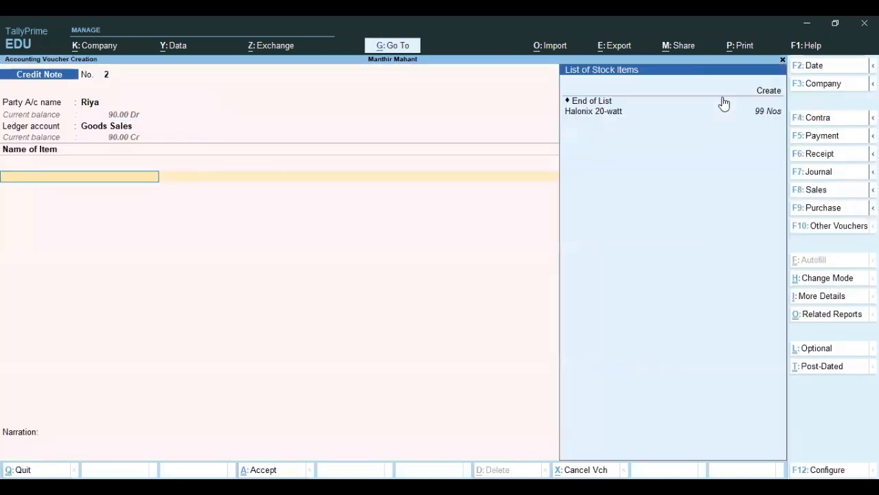
Add Halonix 20-watt to the credit note with tracking number Not Applicable, quantity 1 Nos and rate 90.00, and end the item list.
{"action": "key", "text": "Down"}
{"action": "key", "text": "Return"}
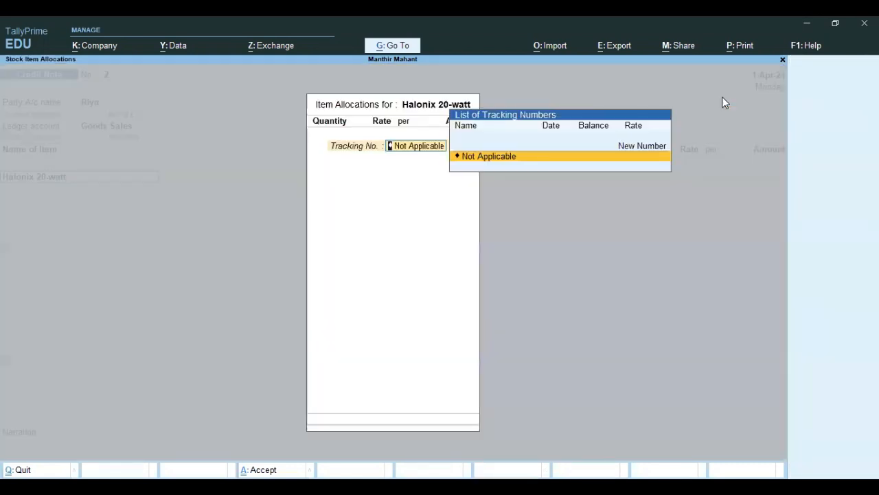
{"action": "type", "text": "1"}
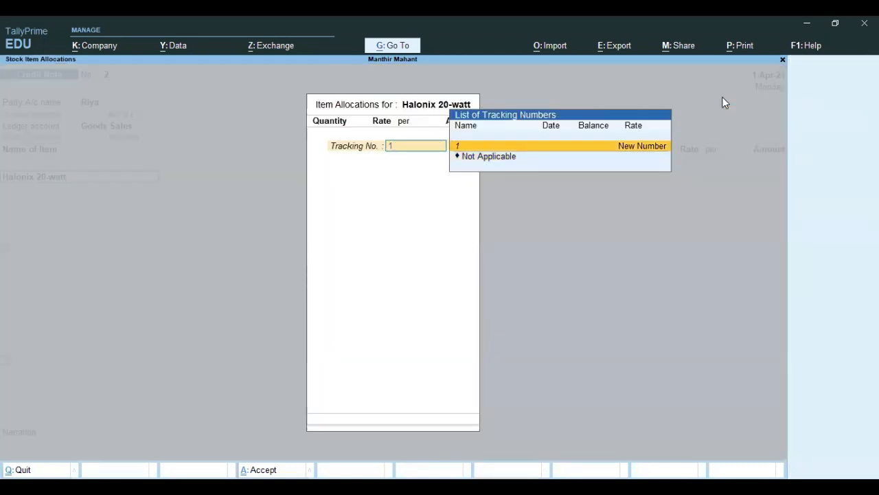
{"action": "key", "text": "Down"}
{"action": "key", "text": "Return"}
{"action": "type", "text": "1"}
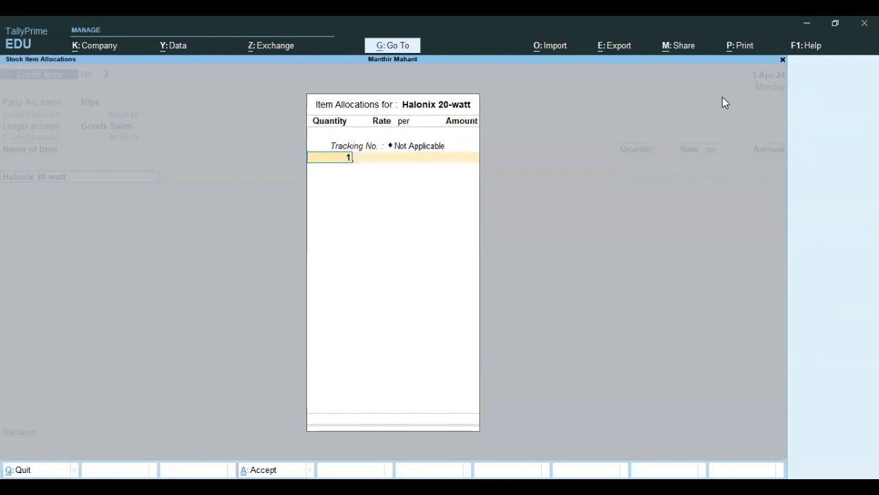
{"action": "key", "text": "Return"}
{"action": "key", "text": "Return"}
{"action": "key", "text": "Return"}
{"action": "key", "text": "Return"}
{"action": "key", "text": "Return"}
{"action": "key", "text": "Return"}
{"action": "key", "text": "Return"}
{"action": "key", "text": "Return"}
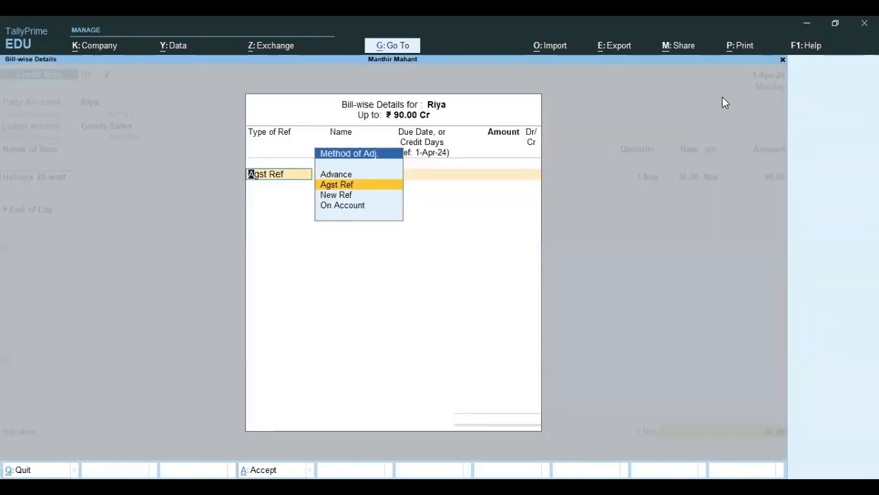
Allocate the customer's bill-wise amount as Agst Ref and save the credit note without a narration.
{"action": "key", "text": "Return"}
{"action": "key", "text": "Return"}
{"action": "key", "text": "Return"}
{"action": "key", "text": "Return"}
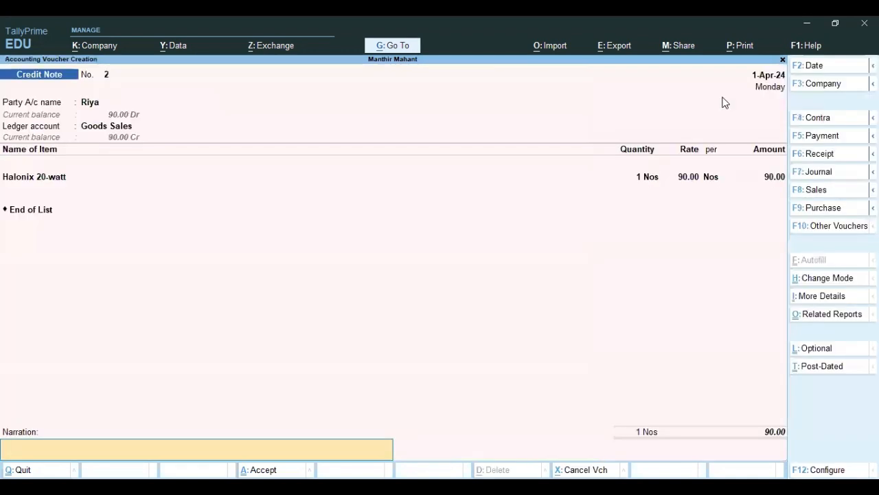
{"action": "key", "text": "Return"}
{"action": "key", "text": "Return"}
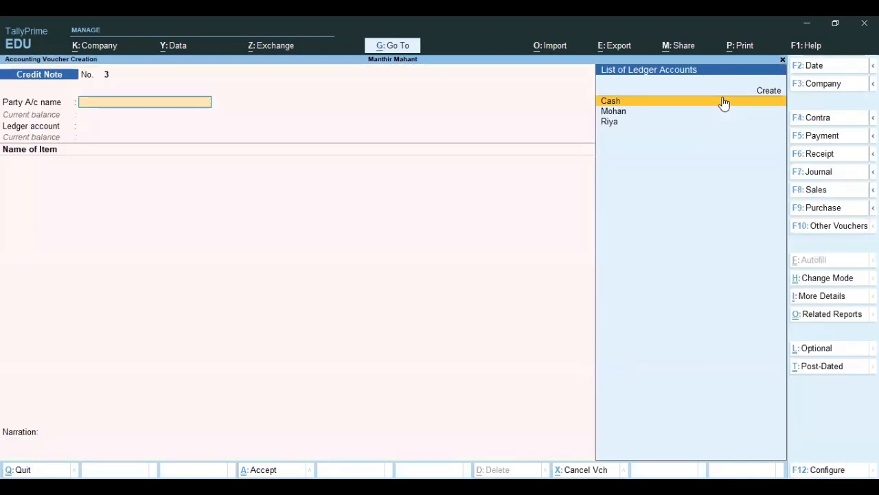
Check the effect of the credit note in the Profit & Loss A/c report.
{"action": "key", "text": "Escape"}
{"action": "key", "text": "Down"}
{"action": "key", "text": "Down"}
{"action": "key", "text": "Down"}
{"action": "key", "text": "Down"}
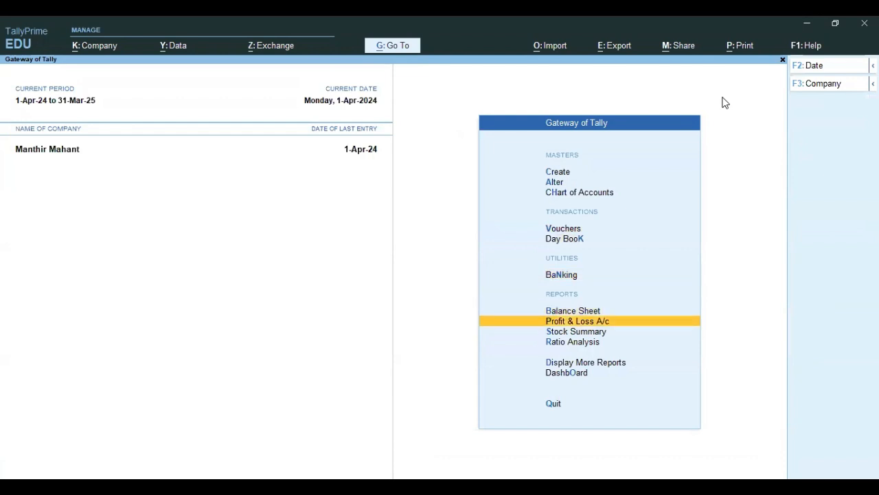
{"action": "key", "text": "Return"}
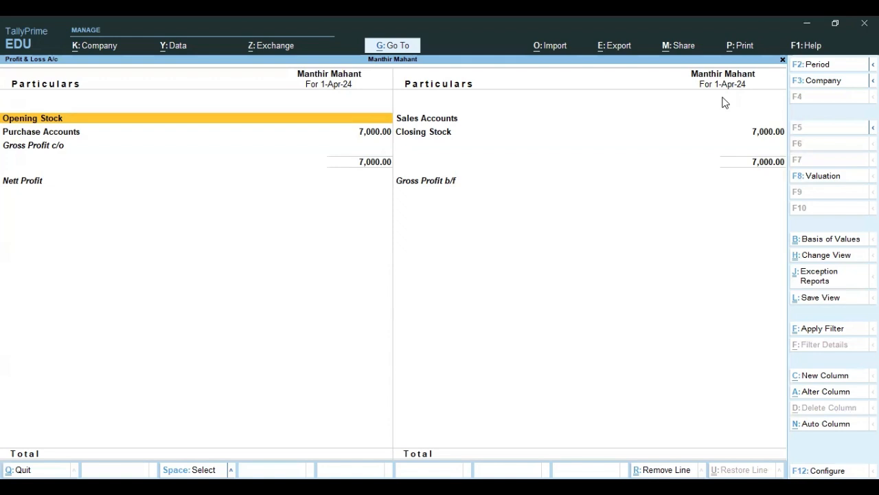
{"action": "key", "text": "Escape"}
Open voucher creation and examine the full list of voucher types, including inactive ones.
{"action": "key", "text": "Up"}
{"action": "key", "text": "Up"}
{"action": "key", "text": "Up"}
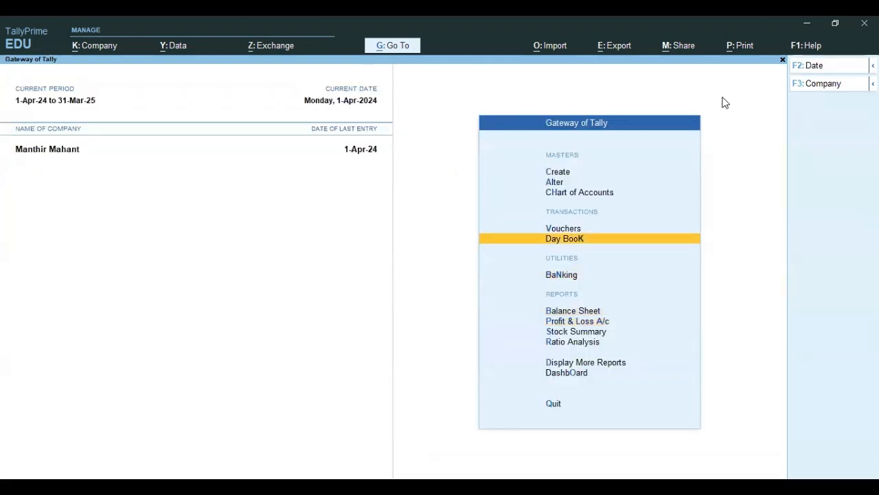
{"action": "key", "text": "Up"}
{"action": "key", "text": "Return"}
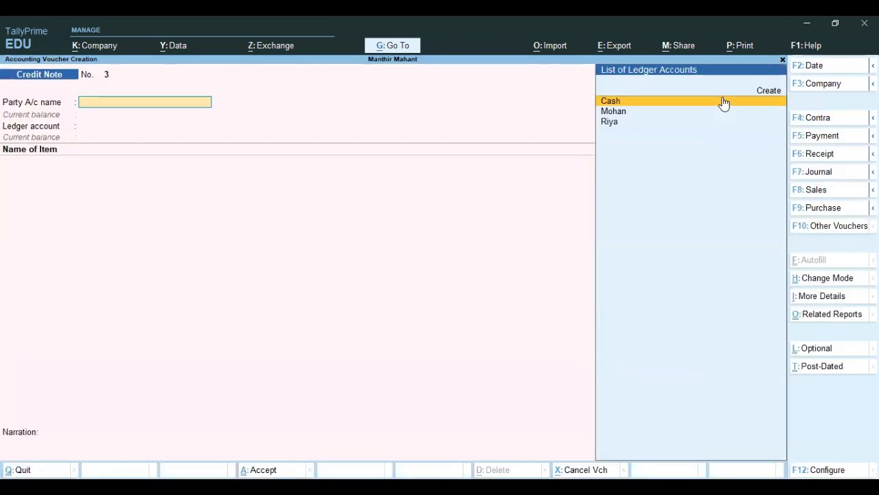
{"action": "left_click", "coordinate": [831, 227]}
{"action": "left_click", "coordinate": [452, 141]}
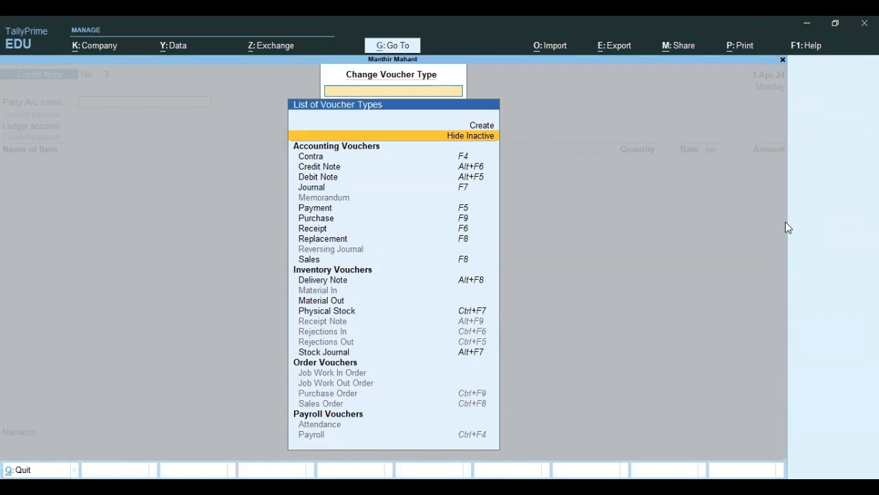
{"action": "key", "text": "Escape"}
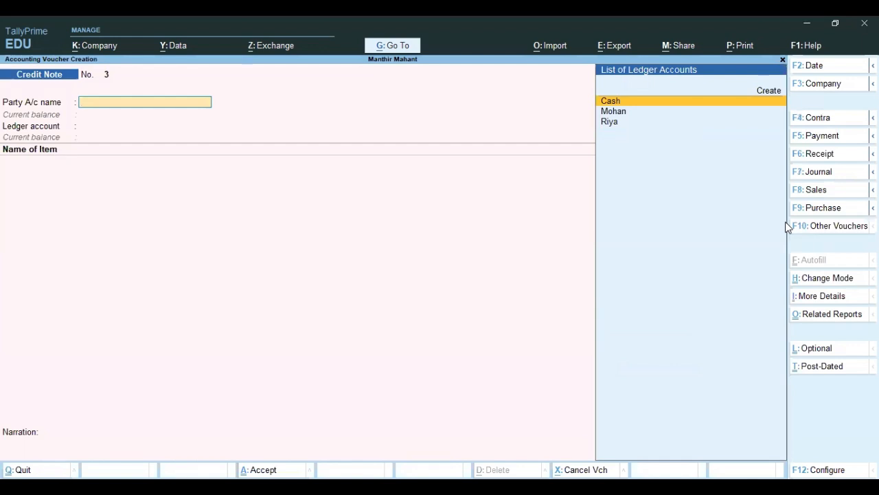
{"action": "left_click", "coordinate": [813, 172]}
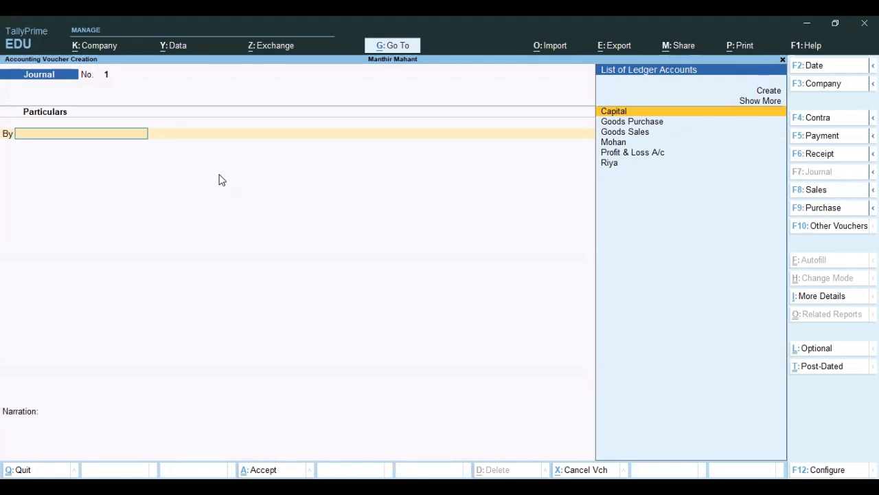
{"action": "key", "text": "Escape"}
{"action": "key", "text": "y"}
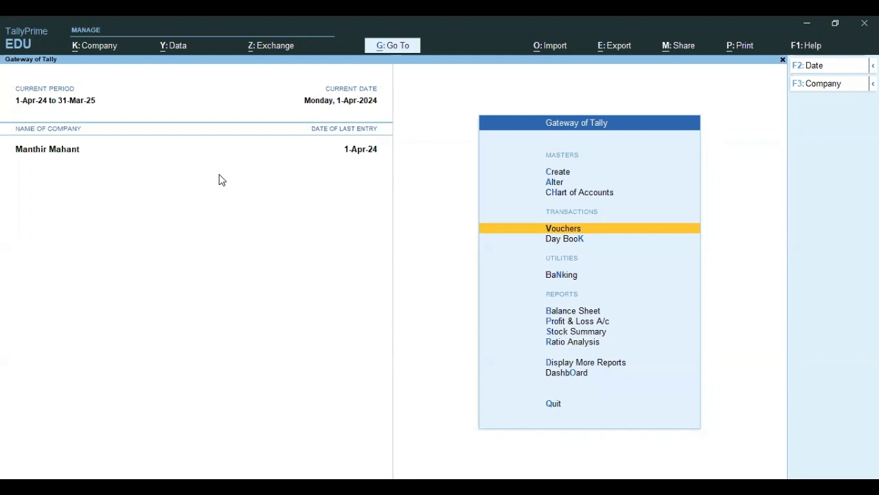
Start a new voucher of the sales-based Replacement type.
{"action": "key", "text": "Return"}
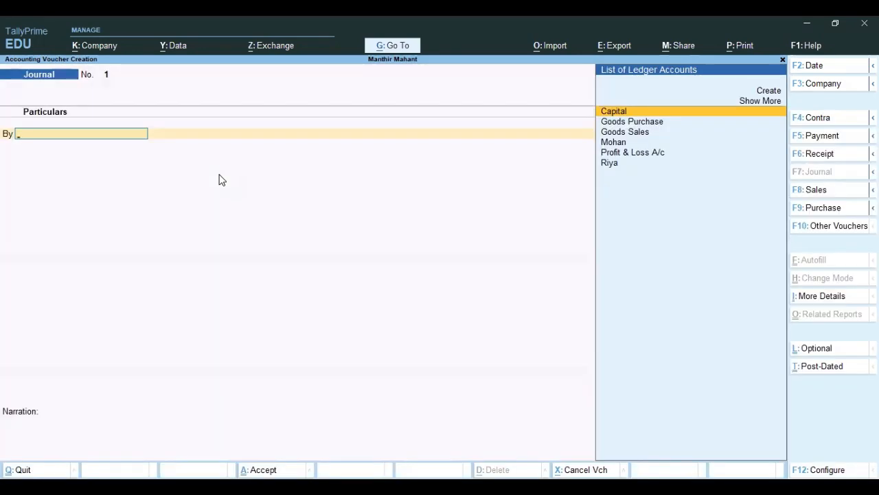
{"action": "mouse_move", "coordinate": [873, 189]}
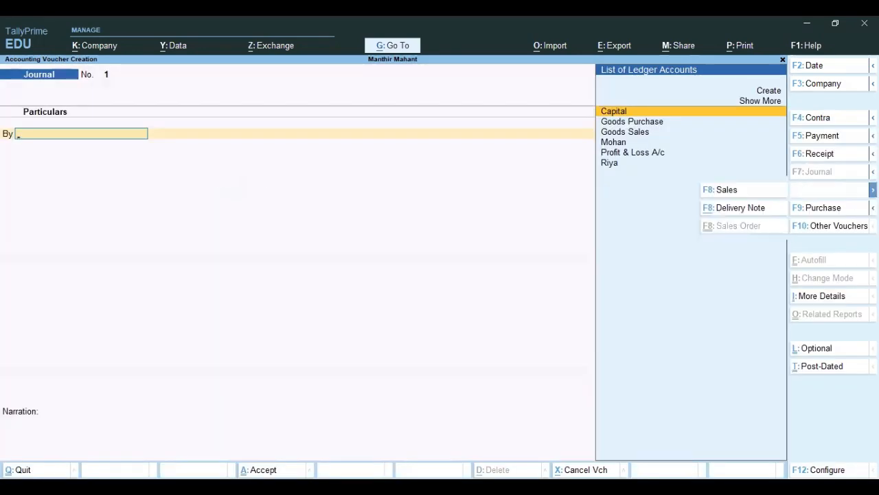
{"action": "left_click", "coordinate": [726, 193]}
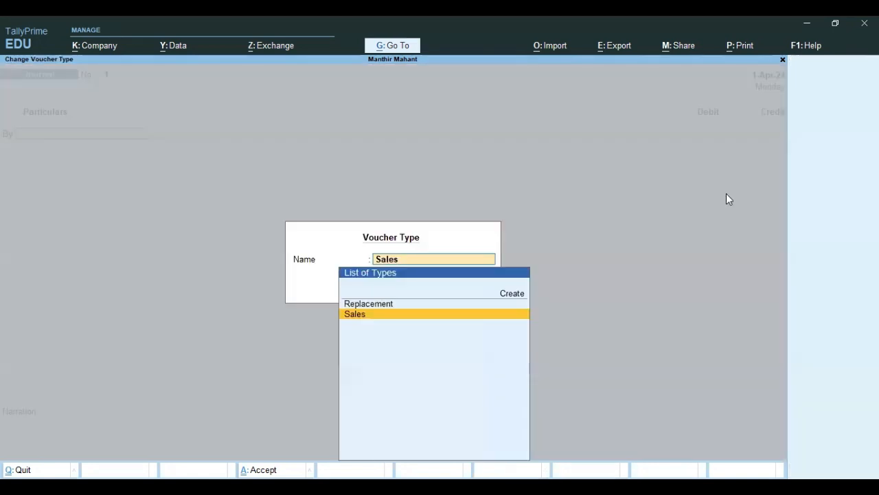
{"action": "left_click", "coordinate": [360, 306]}
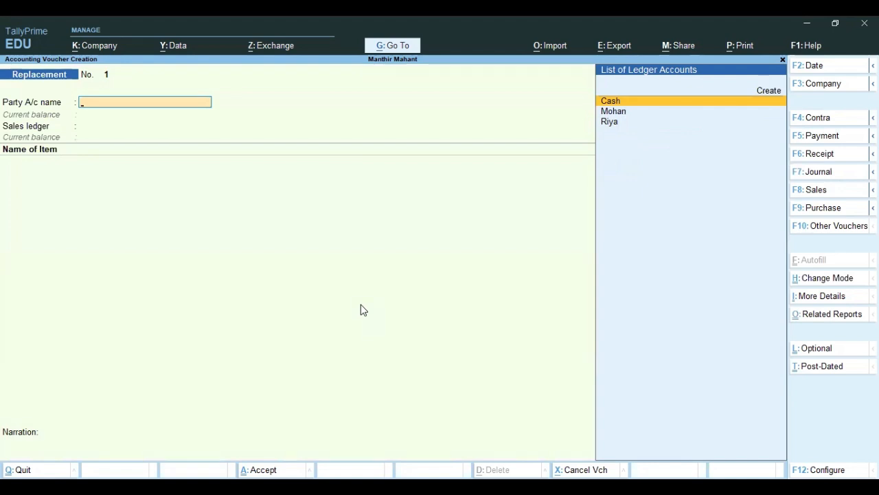
Choose the customer as the party of the Replacement voucher, leaving the dispatch details blank and the party details at their defaults.
{"action": "key", "text": "Down"}
{"action": "key", "text": "Down"}
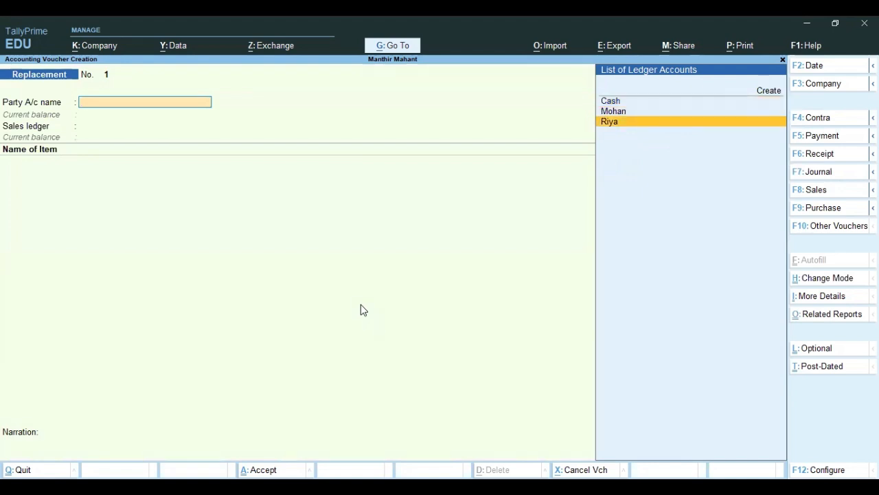
{"action": "key", "text": "Return"}
{"action": "key", "text": "Return"}
{"action": "key", "text": "Return"}
{"action": "key", "text": "Return"}
{"action": "key", "text": "Return"}
{"action": "key", "text": "Return"}
{"action": "key", "text": "Return"}
{"action": "key", "text": "Return"}
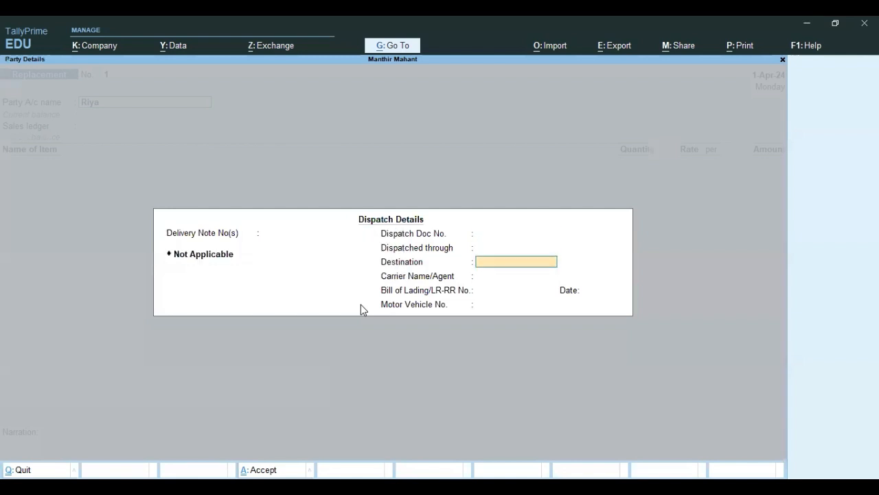
{"action": "key", "text": "Return"}
{"action": "key", "text": "Return"}
{"action": "key", "text": "Return"}
{"action": "key", "text": "Return"}
{"action": "key", "text": "Return"}
{"action": "key", "text": "Return"}
{"action": "key", "text": "Return"}
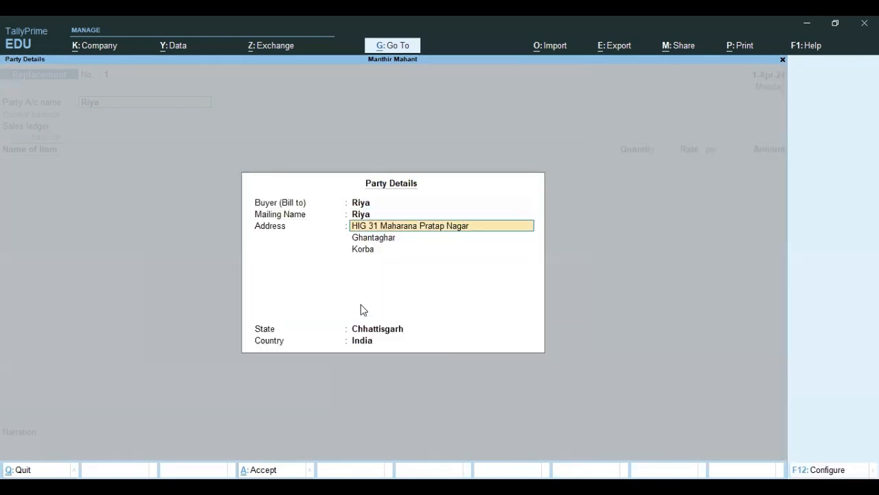
{"action": "key", "text": "Return"}
{"action": "key", "text": "Return"}
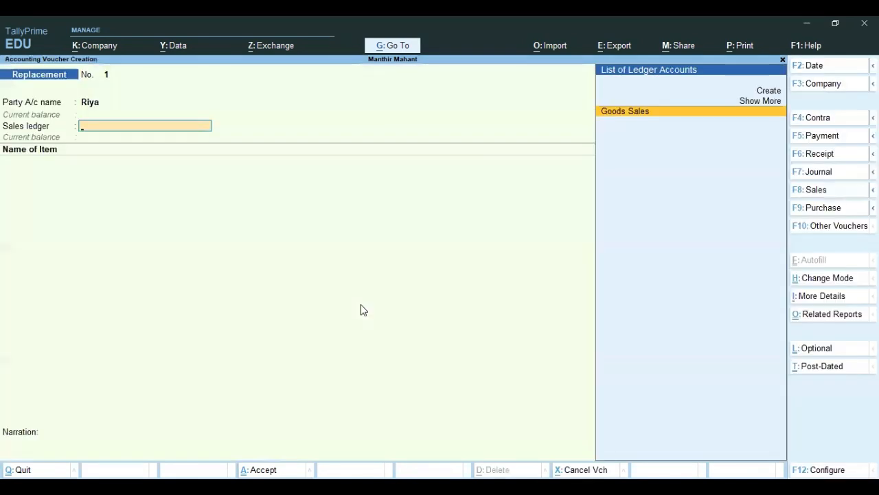
Set the sales ledger to Goods Sales and add the stock item Halonix 20-watt.
{"action": "key", "text": "Return"}
{"action": "key", "text": "Down"}
{"action": "key", "text": "Down"}
{"action": "key", "text": "Down"}
{"action": "key", "text": "Down"}
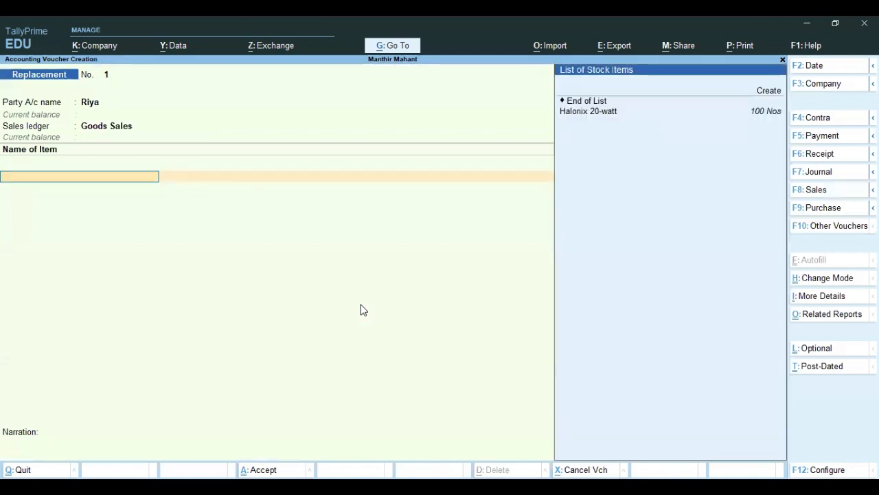
{"action": "key", "text": "Return"}
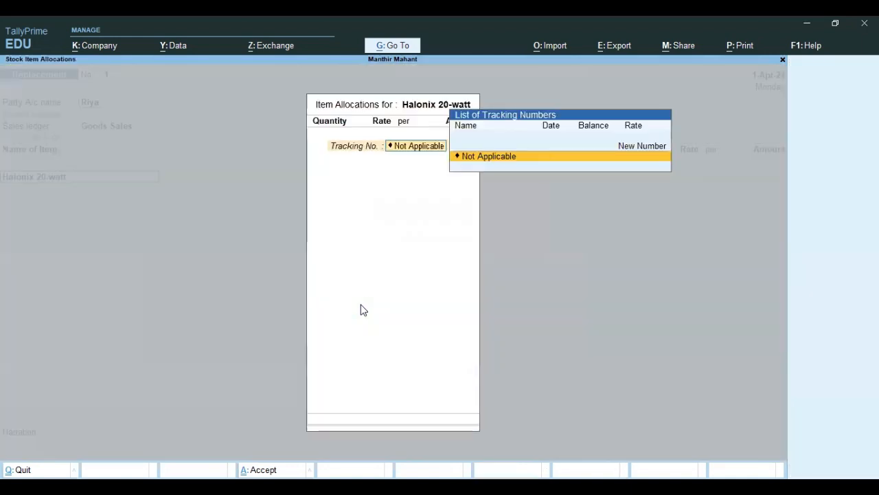
Allocate 1 Nos of the item at a rate of 90.00 with tracking number Not Applicable, and end the item list.
{"action": "key", "text": "Return"}
{"action": "type", "text": "1"}
{"action": "key", "text": "Return"}
{"action": "key", "text": "Return"}
{"action": "key", "text": "Return"}
{"action": "key", "text": "Return"}
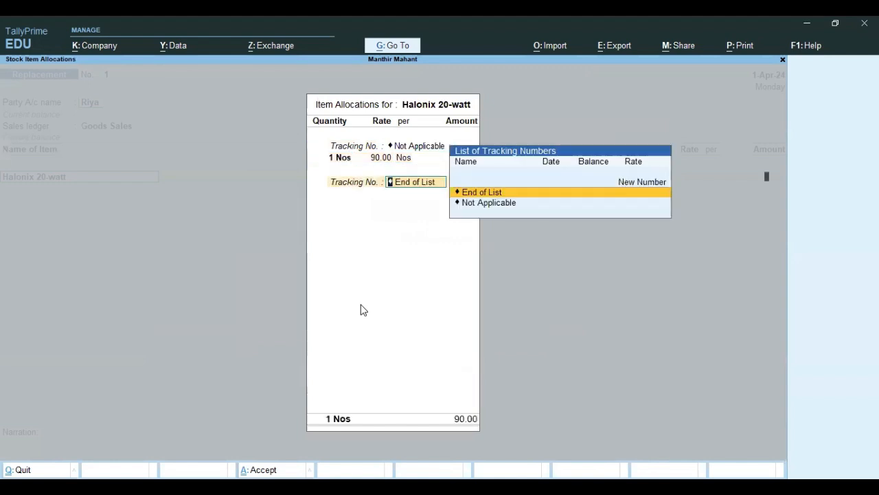
{"action": "key", "text": "Return"}
{"action": "key", "text": "Return"}
{"action": "key", "text": "Return"}
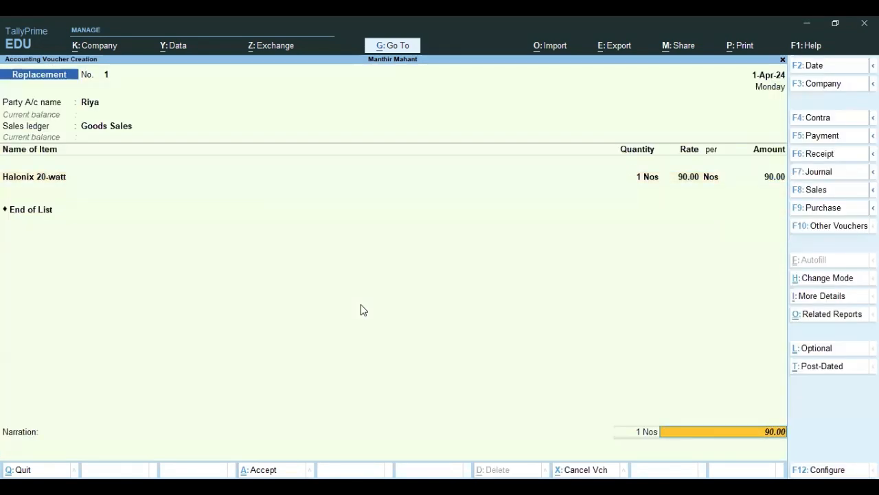
Allocate the bill as New Ref 1 for 90.00 Dr with 15 credit days, save the voucher without a narration and leave voucher creation.
{"action": "key", "text": "Return"}
{"action": "key", "text": "Return"}
{"action": "key", "text": "Return"}
{"action": "key", "text": "Return"}
{"action": "key", "text": "Return"}
{"action": "key", "text": "Return"}
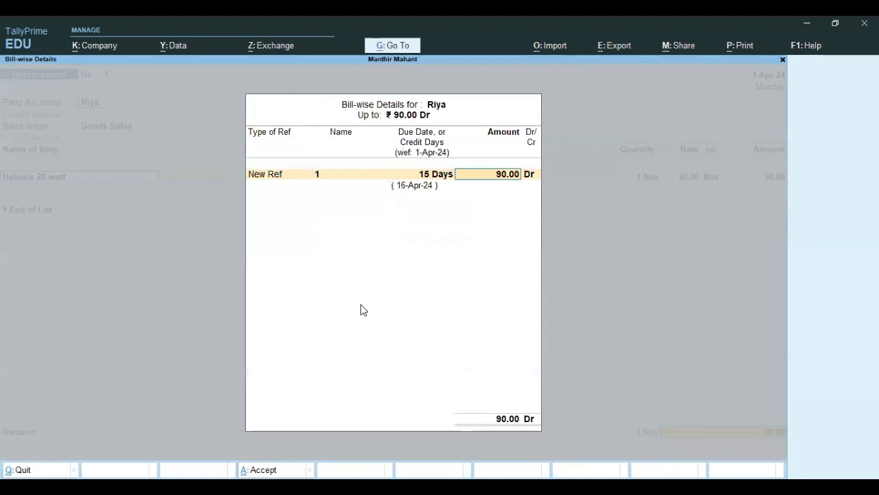
{"action": "key", "text": "Return"}
{"action": "key", "text": "Return"}
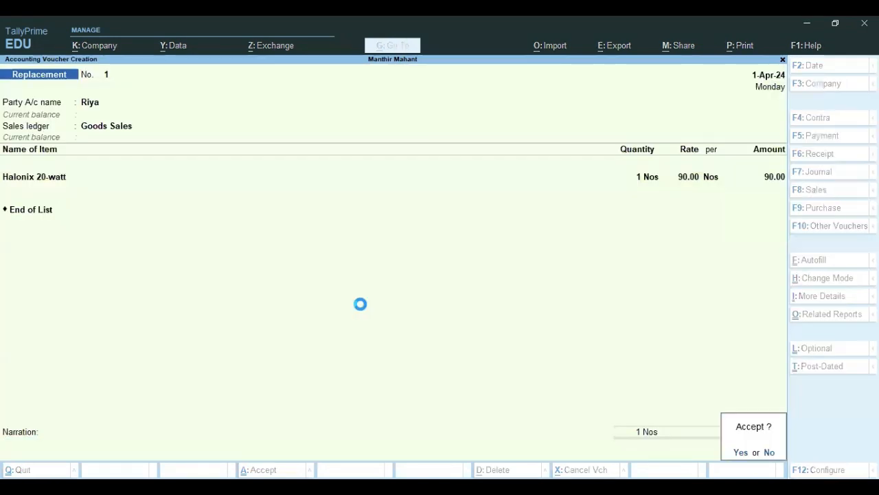
{"action": "key", "text": "y"}
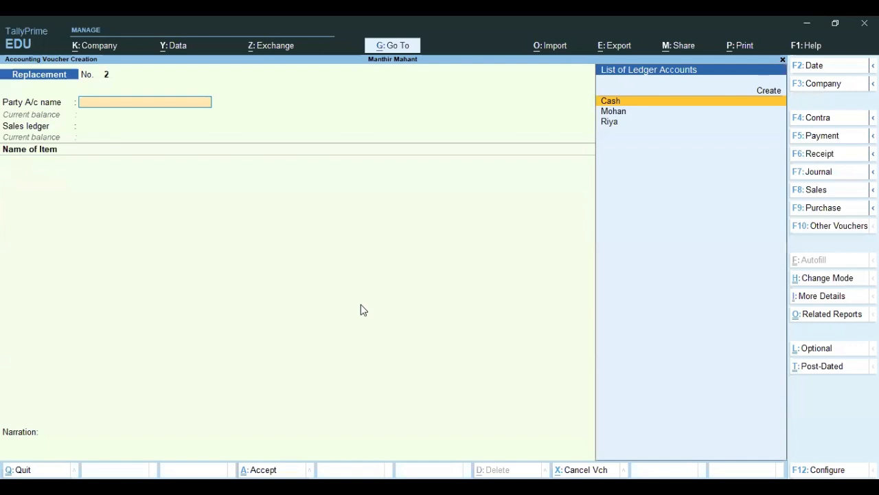
{"action": "key", "text": "Escape"}
{"action": "key", "text": "y"}
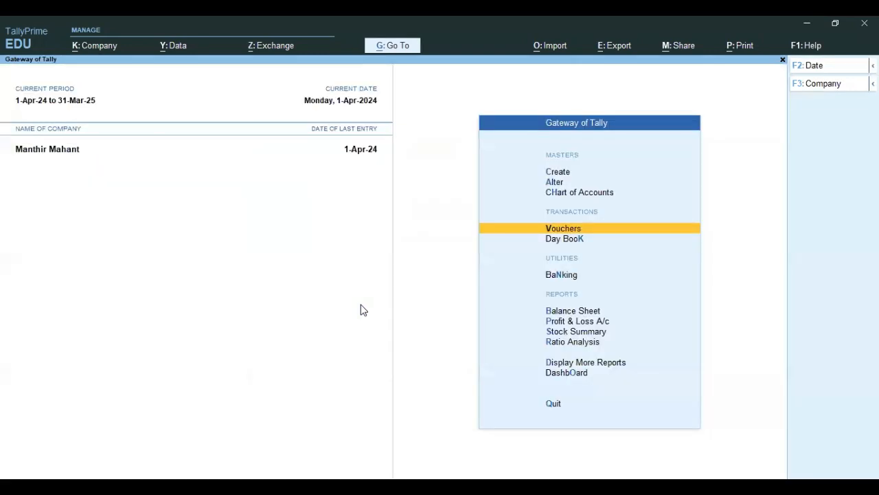
Open the ledger selection of the Account Books reports.
{"action": "key", "text": "Down"}
{"action": "key", "text": "Down"}
{"action": "key", "text": "Down"}
{"action": "key", "text": "Down"}
{"action": "key", "text": "Down"}
{"action": "key", "text": "Down"}
{"action": "key", "text": "Down"}
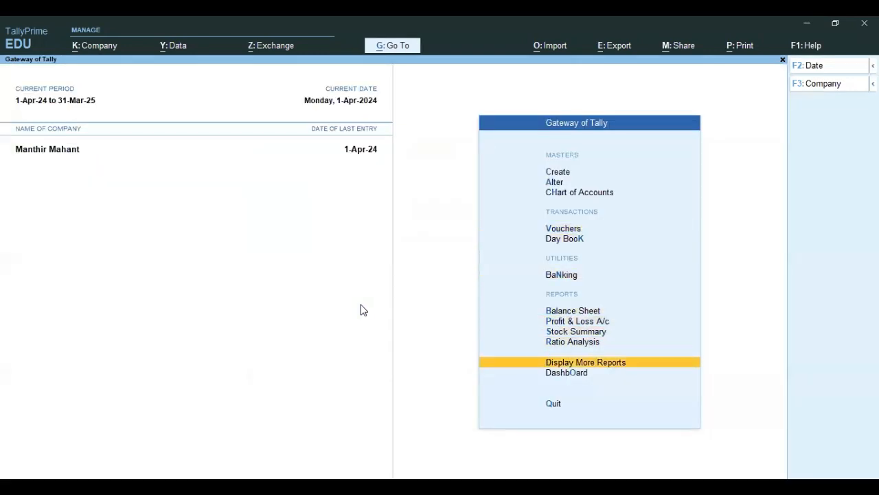
{"action": "key", "text": "Return"}
{"action": "key", "text": "Down"}
{"action": "key", "text": "Down"}
{"action": "key", "text": "Down"}
{"action": "key", "text": "Down"}
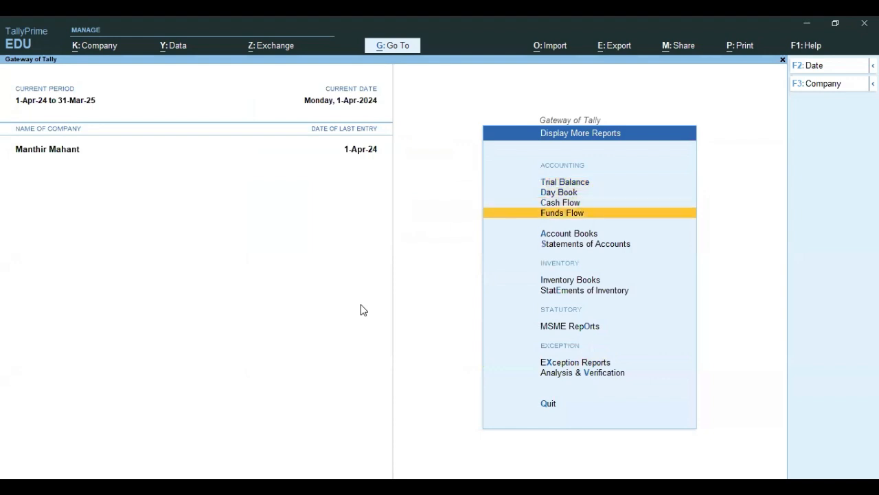
{"action": "key", "text": "Return"}
{"action": "key", "text": "Down"}
{"action": "key", "text": "Return"}
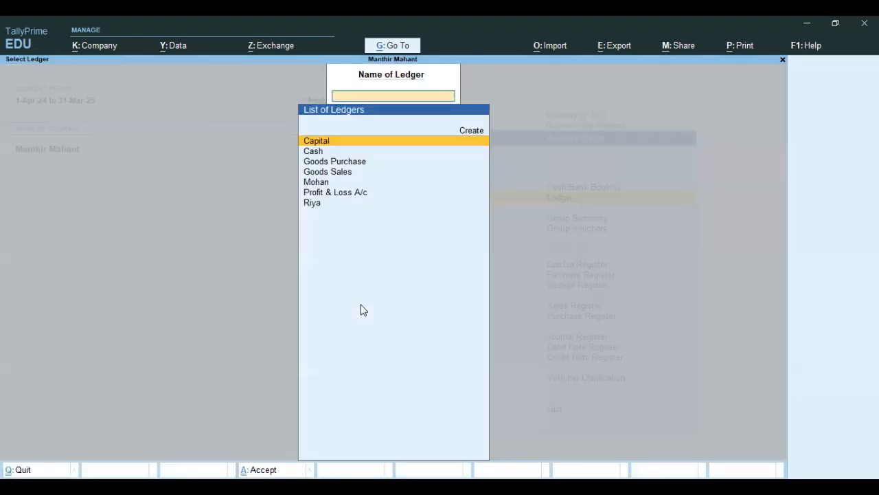
Examine the sales, credit note and replacement entries in the customer's ledger, and return to the Gateway of Tally.
{"action": "key", "text": "Down"}
{"action": "key", "text": "Down"}
{"action": "key", "text": "Down"}
{"action": "key", "text": "Down"}
{"action": "key", "text": "Down"}
{"action": "key", "text": "Down"}
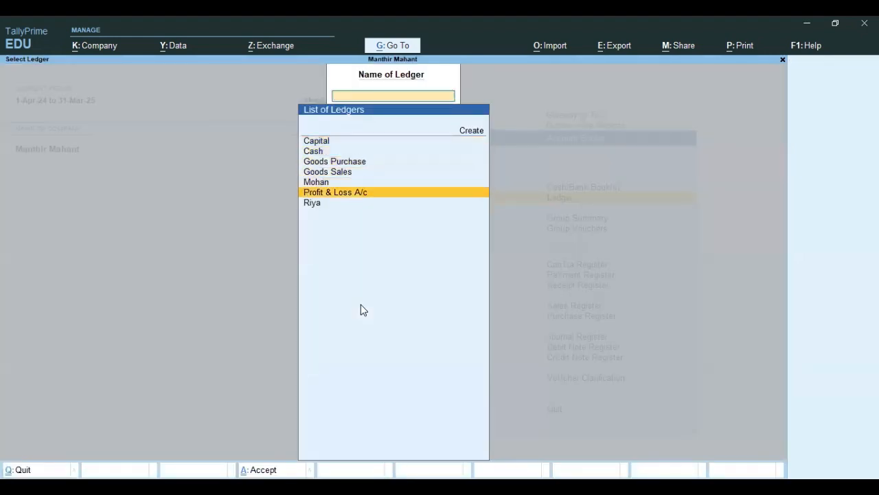
{"action": "key", "text": "Return"}
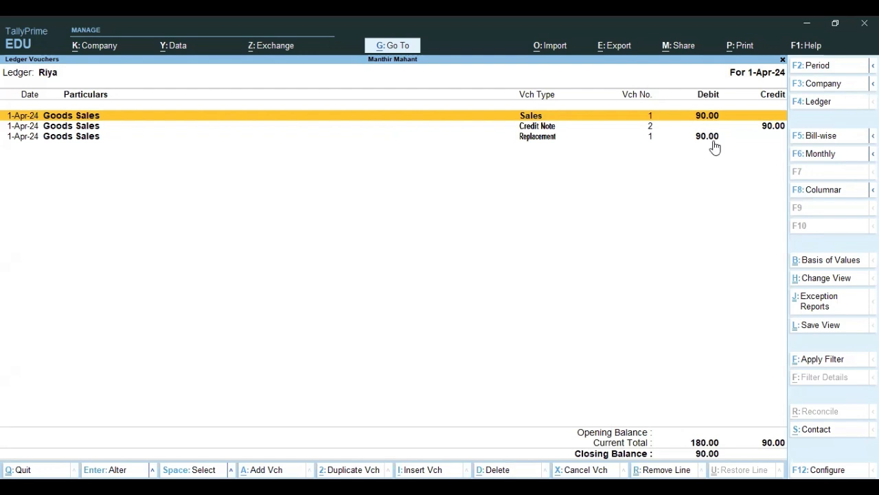
{"action": "key", "text": "Escape"}
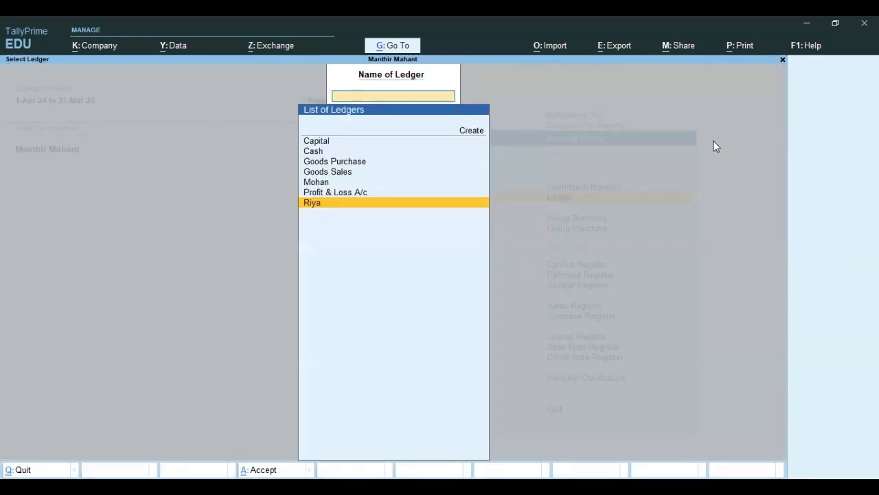
{"action": "key", "text": "Escape"}
{"action": "key", "text": "Escape"}
{"action": "key", "text": "Escape"}
Check the effect of the replacement in the Profit & Loss A/c report.
{"action": "key", "text": "Up"}
{"action": "key", "text": "Up"}
{"action": "key", "text": "Up"}
{"action": "key", "text": "Return"}
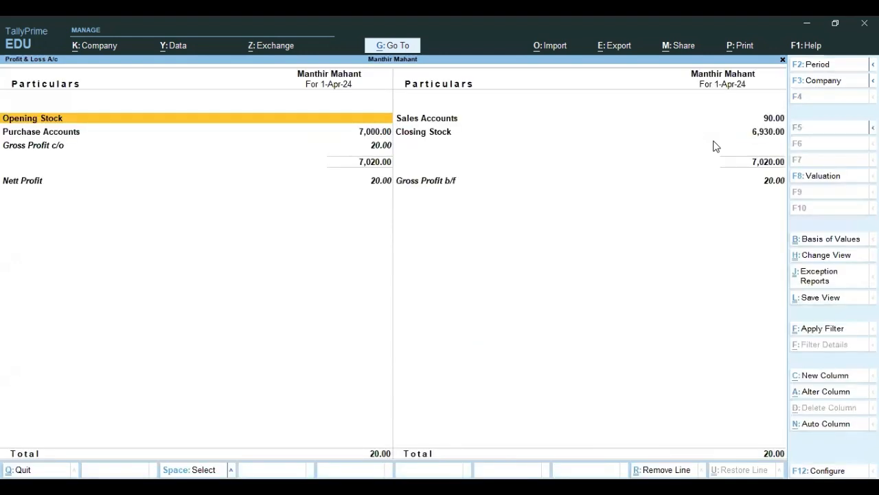
{"action": "key", "text": "Escape"}
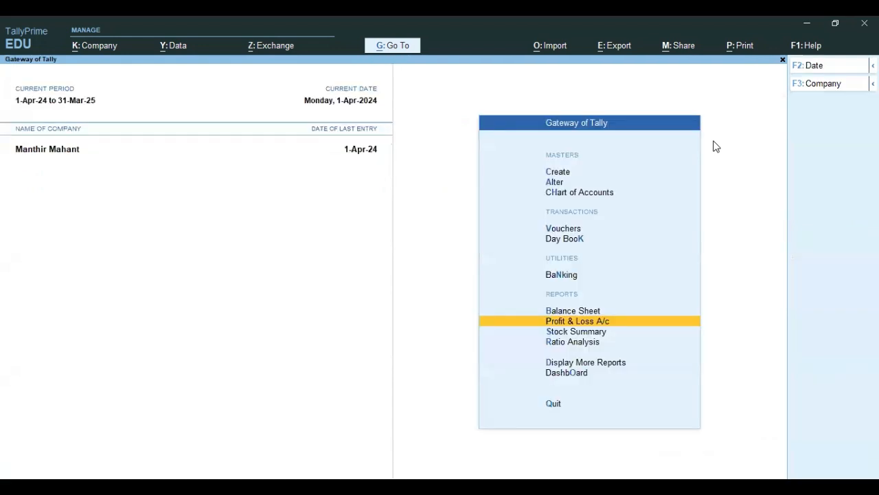
Open the Balance Sheet and drill down through Current Assets to Sundry Debtors.
{"action": "key", "text": "Up"}
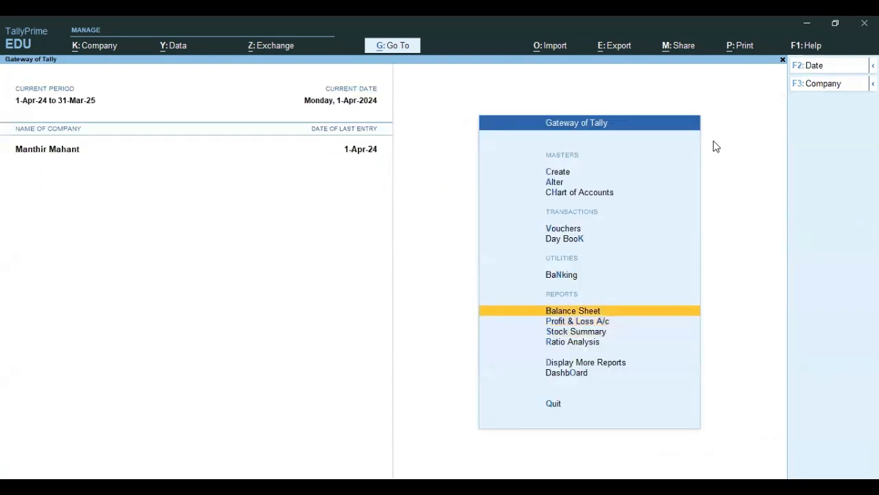
{"action": "key", "text": "Return"}
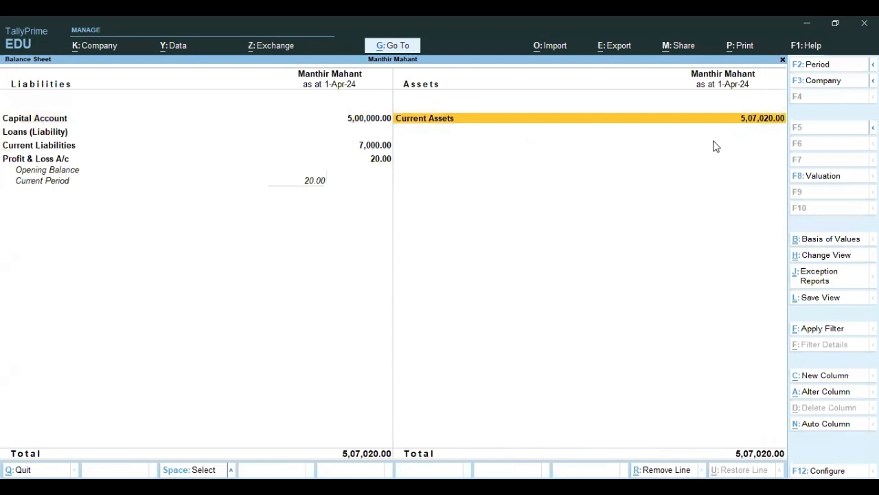
{"action": "key", "text": "Return"}
{"action": "key", "text": "Down"}
{"action": "key", "text": "Return"}
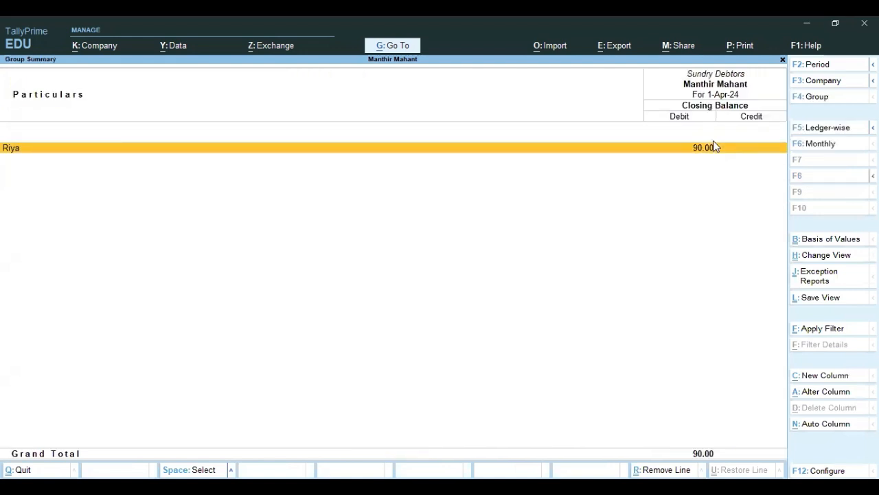
Drill into the customer's ledger vouchers and the original Sales voucher, and return to the Gateway of Tally without altering anything.
{"action": "key", "text": "Return"}
{"action": "key", "text": "Escape"}
{"action": "key", "text": "Return"}
{"action": "key", "text": "Return"}
{"action": "key", "text": "Return"}
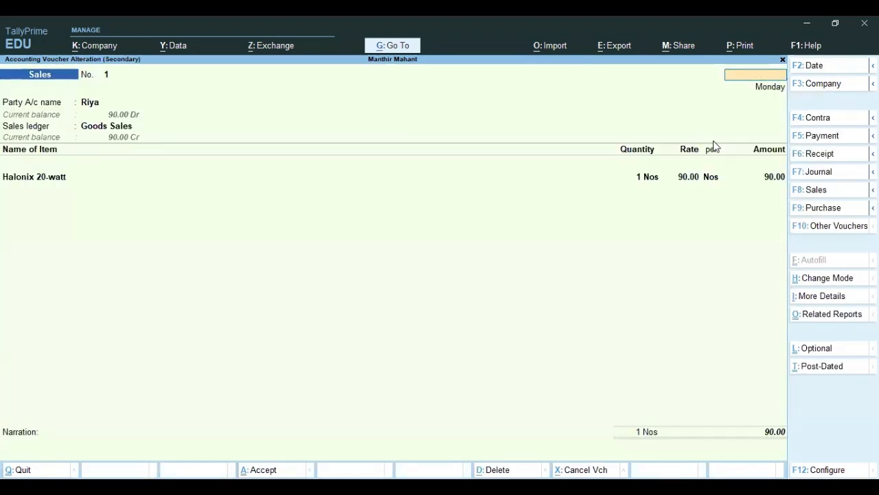
{"action": "key", "text": "Escape"}
{"action": "key", "text": "y"}
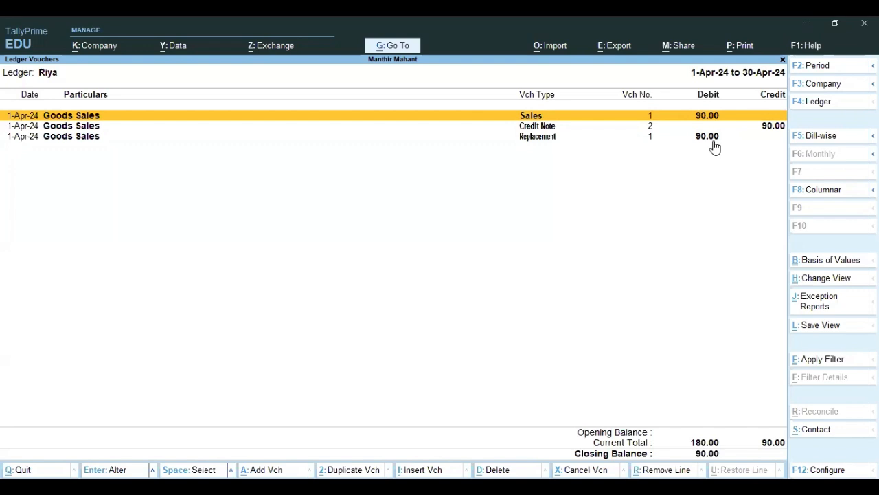
{"action": "key", "text": "Escape"}
{"action": "key", "text": "Escape"}
{"action": "key", "text": "Escape"}
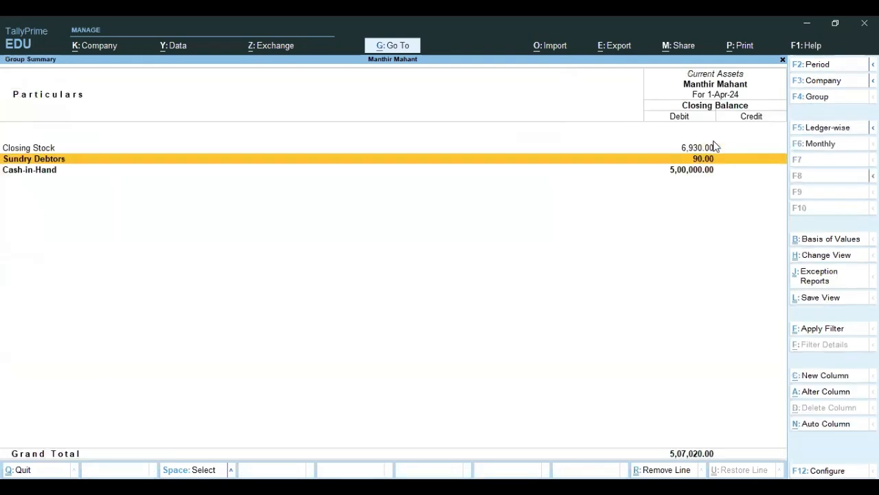
{"action": "key", "text": "Escape"}
{"action": "key", "text": "Escape"}
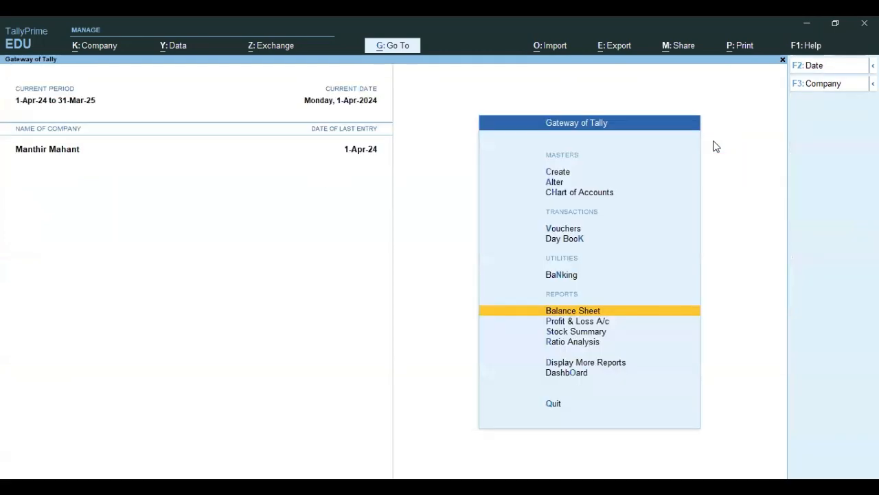
{"action": "key", "text": "Escape"}
{"action": "key", "text": "n"}
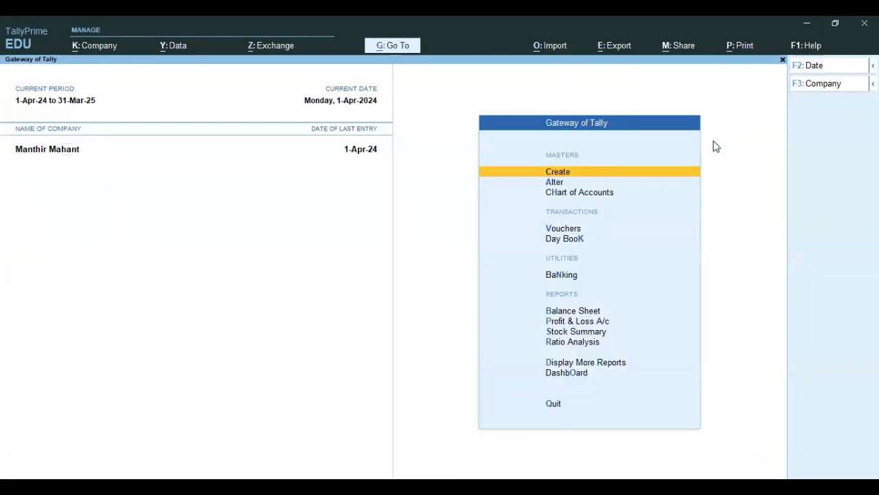
Look through the Account Books report list under Display More Reports.
{"action": "key", "text": "Down"}
{"action": "key", "text": "Down"}
{"action": "key", "text": "Down"}
{"action": "key", "text": "Down"}
{"action": "key", "text": "Down"}
{"action": "key", "text": "Down"}
{"action": "key", "text": "Down"}
{"action": "key", "text": "Down"}
{"action": "key", "text": "Down"}
{"action": "key", "text": "Down"}
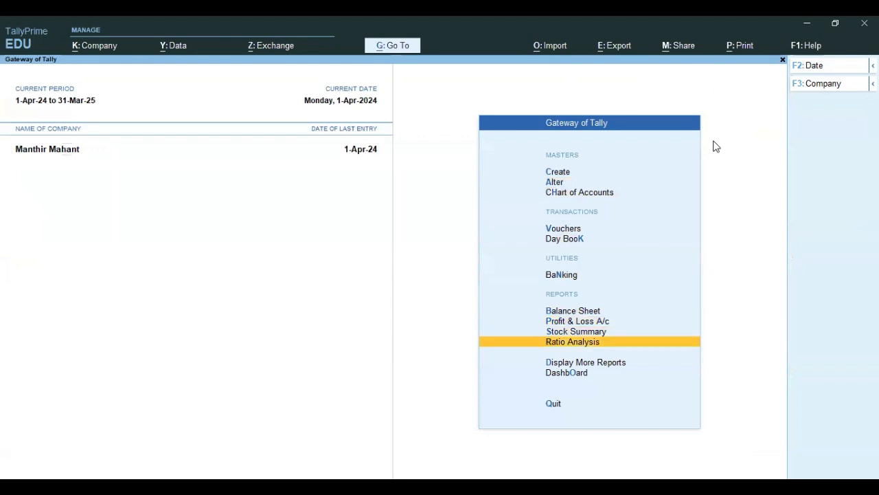
{"action": "key", "text": "Return"}
{"action": "key", "text": "Down"}
{"action": "key", "text": "Down"}
{"action": "key", "text": "Down"}
{"action": "key", "text": "Down"}
{"action": "key", "text": "Down"}
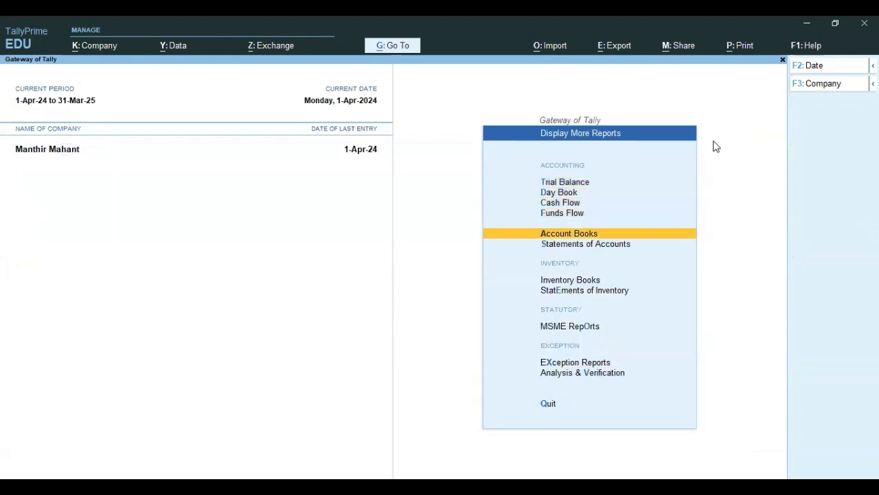
{"action": "key", "text": "Up"}
{"action": "key", "text": "Return"}
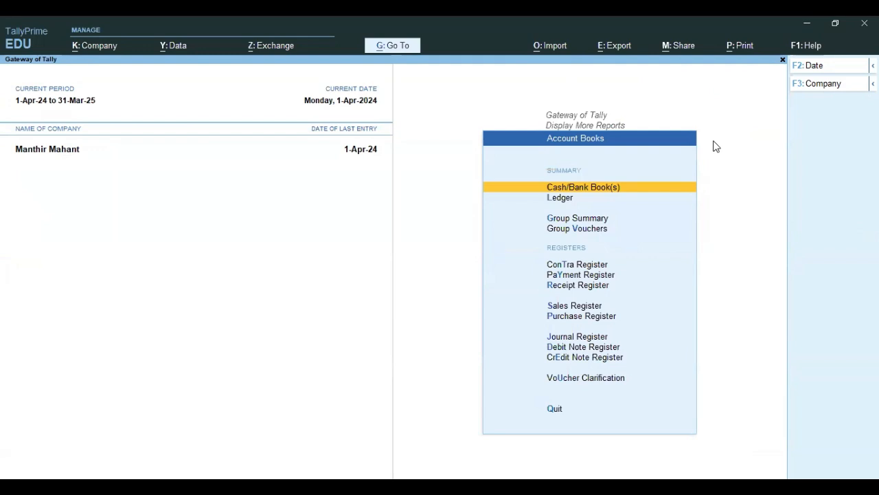
{"action": "key", "text": "Escape"}
Examine the Stock Query for Halonix 20-watt under Statements of Inventory.
{"action": "key", "text": "Down"}
{"action": "key", "text": "Down"}
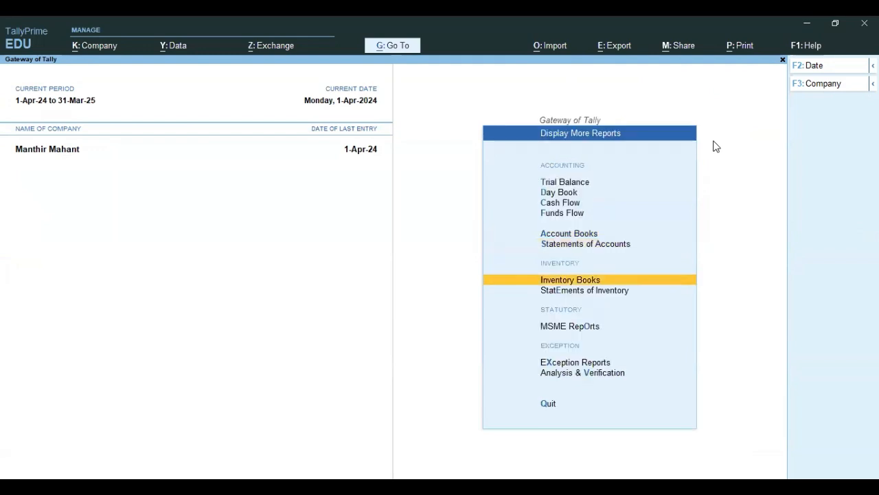
{"action": "key", "text": "Down"}
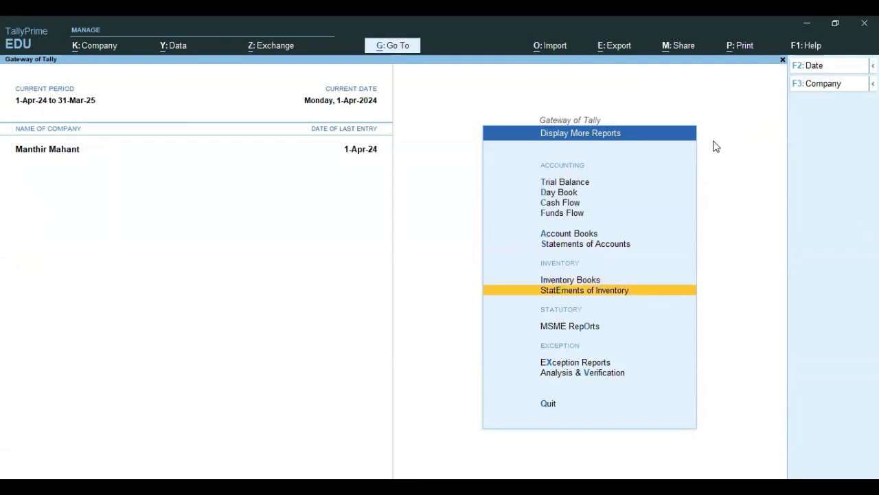
{"action": "key", "text": "Return"}
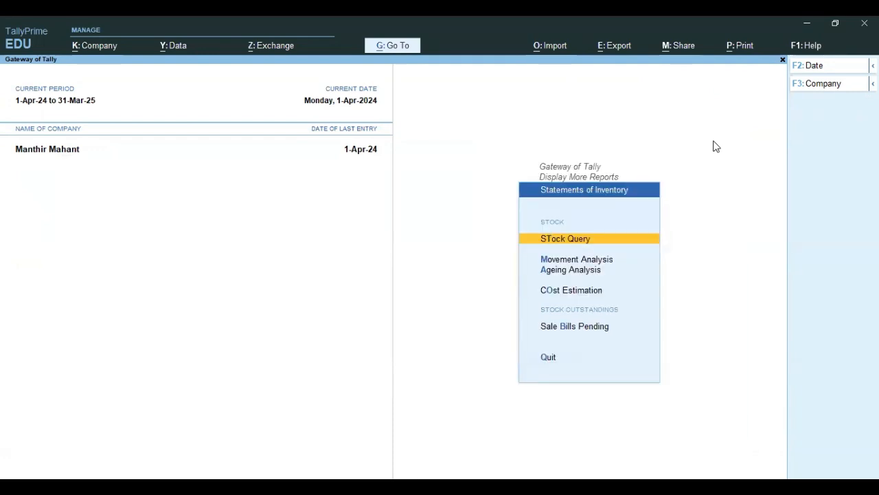
{"action": "key", "text": "Return"}
{"action": "key", "text": "Return"}
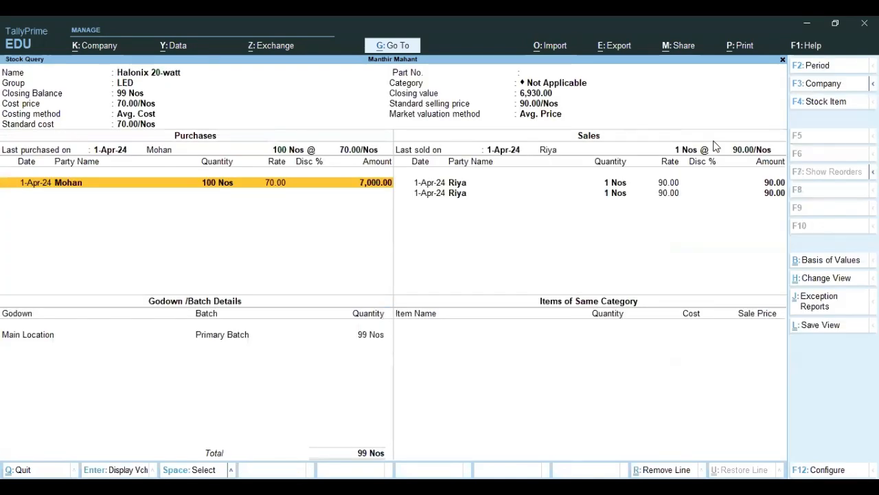
Leave the Stock Query, look through the Inventory Books report list, and return to the Gateway of Tally.
{"action": "key", "text": "Escape"}
{"action": "key", "text": "Escape"}
{"action": "key", "text": "Escape"}
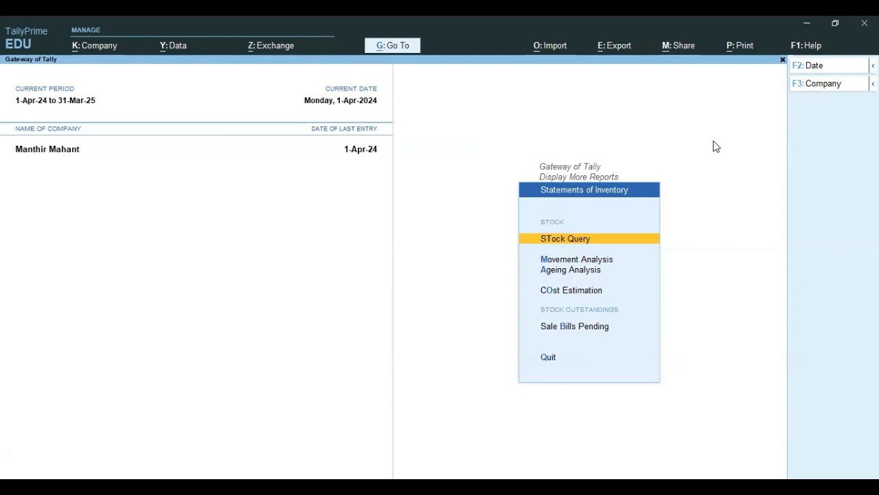
{"action": "key", "text": "Escape"}
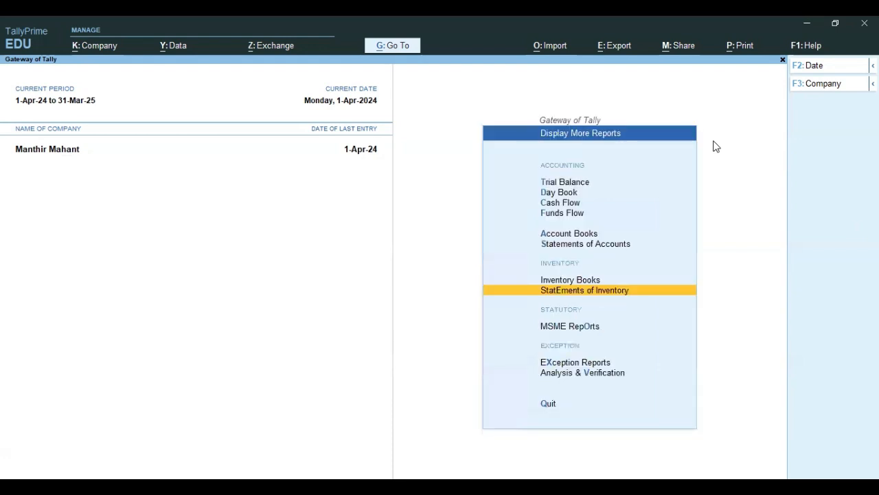
{"action": "key", "text": "Up"}
{"action": "key", "text": "Return"}
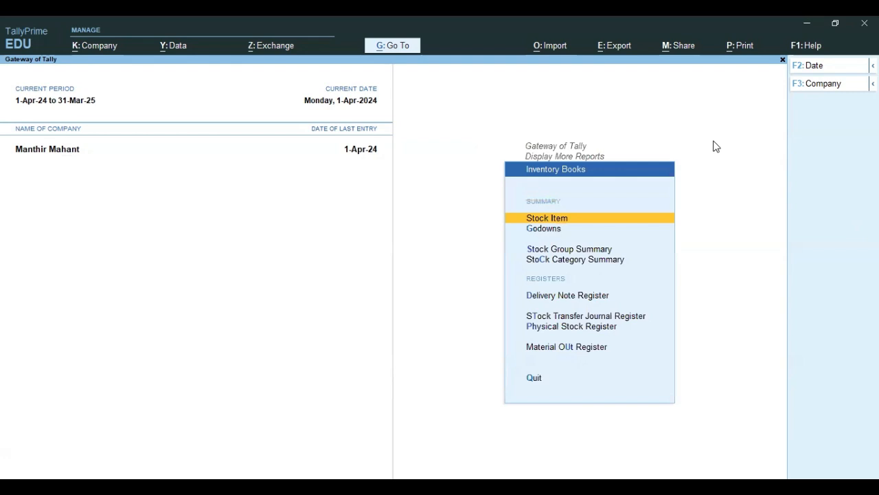
{"action": "key", "text": "Escape"}
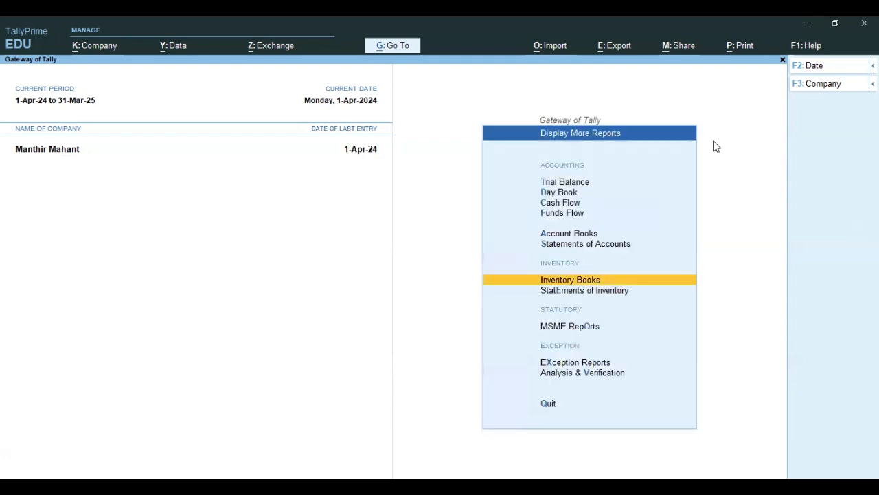
{"action": "key", "text": "Escape"}
Open voucher creation, switch the Sales voucher to the Replacement voucher type, and quit without recording an entry.
{"action": "key", "text": "Up"}
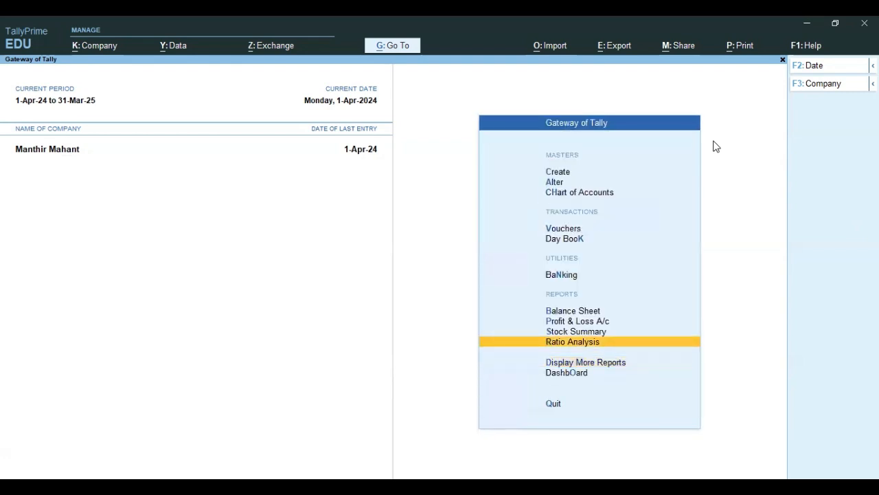
{"action": "key", "text": "Up"}
{"action": "key", "text": "Up"}
{"action": "key", "text": "Up"}
{"action": "key", "text": "Up"}
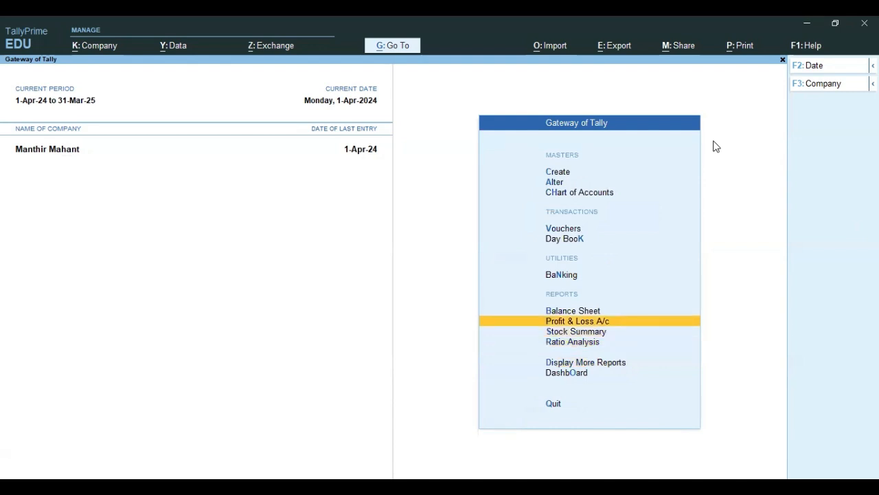
{"action": "key", "text": "Up"}
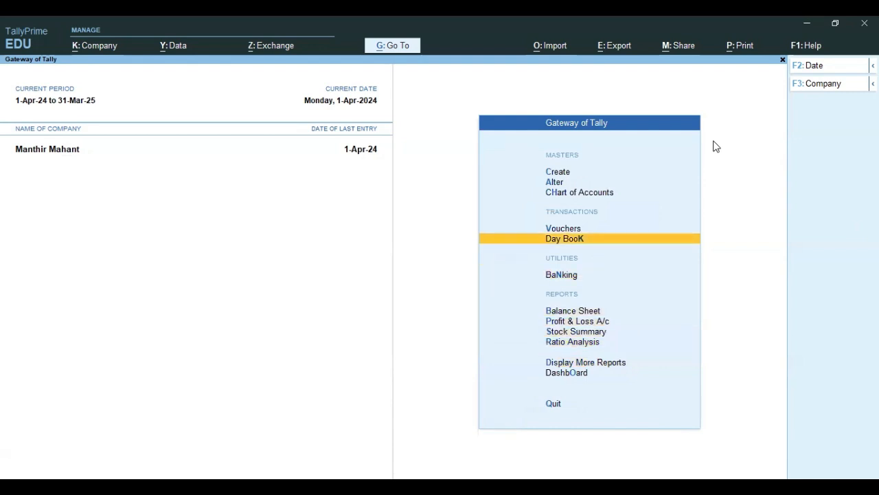
{"action": "key", "text": "Up"}
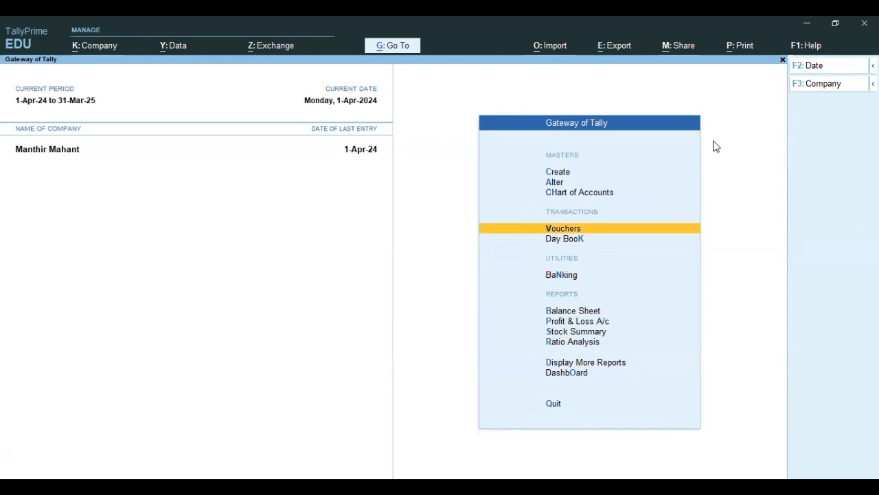
{"action": "key", "text": "Return"}
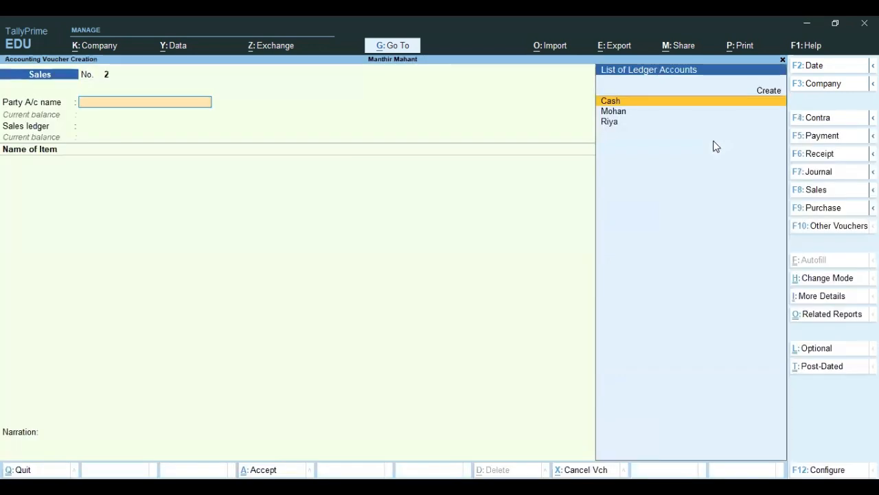
{"action": "key", "text": "F8"}
{"action": "key", "text": "Up"}
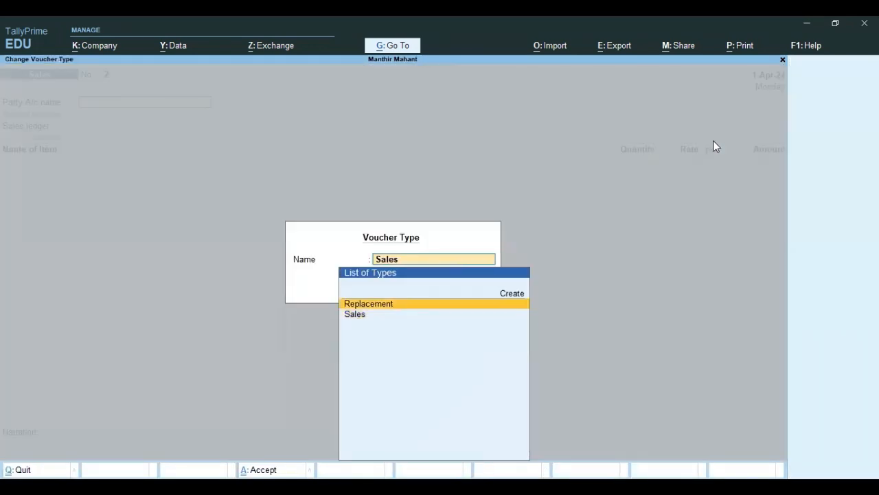
{"action": "key", "text": "Return"}
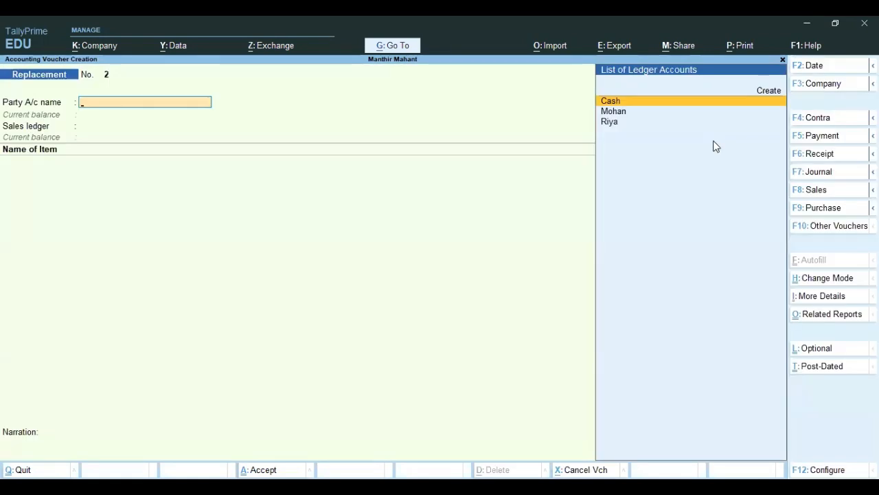
{"action": "key", "text": "Escape"}
{"action": "key", "text": "Return"}
{"action": "key", "text": "Up"}
{"action": "key", "text": "Up"}
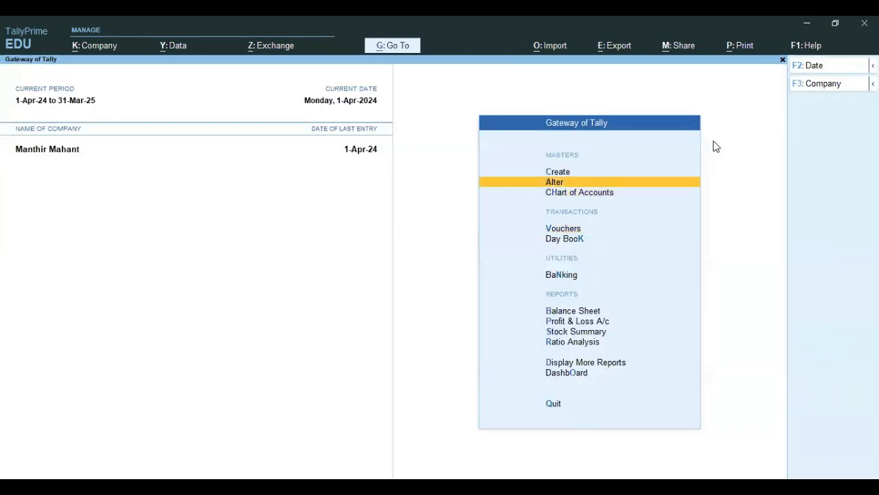
{"action": "key", "text": "Return"}
{"action": "key", "text": "Escape"}
{"action": "key", "text": "Up"}
{"action": "key", "text": "Return"}
{"action": "key", "text": "Down"}
{"action": "key", "text": "Up"}
{"action": "key", "text": "Return"}
{"action": "key", "text": "Escape"}
{"action": "key", "text": "Escape"}
{"action": "key", "text": "Down"}
{"action": "key", "text": "Down"}
{"action": "key", "text": "Up"}
Open the list of voucher types for master alteration.
{"action": "key", "text": "Return"}
{"action": "key", "text": "Down"}
{"action": "key", "text": "Down"}
{"action": "key", "text": "Down"}
{"action": "key", "text": "Return"}
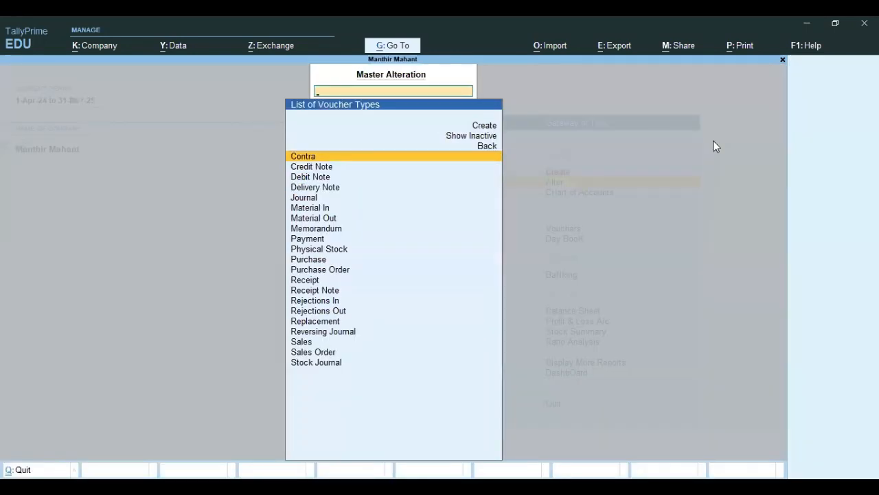
Open the Replacement voucher type, examine its voucher type and abbreviation settings, and return to the Gateway of Tally without altering it.
{"action": "type", "text": "R"}
{"action": "key", "text": "Down"}
{"action": "key", "text": "Down"}
{"action": "key", "text": "Down"}
{"action": "key", "text": "Down"}
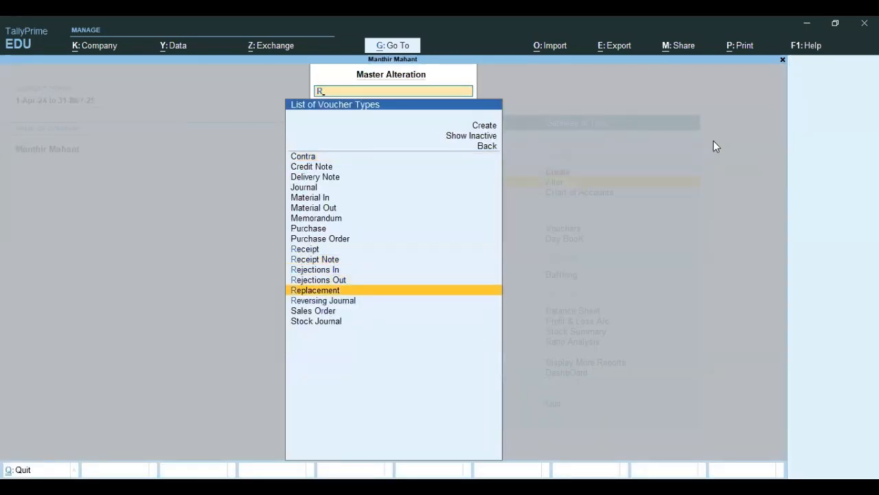
{"action": "key", "text": "Return"}
{"action": "key", "text": "Return"}
{"action": "key", "text": "Return"}
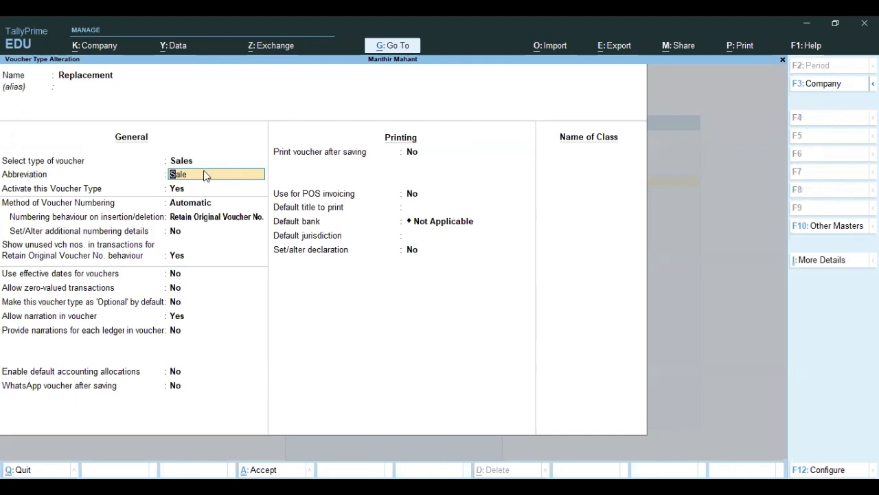
{"action": "key", "text": "Escape"}
{"action": "key", "text": "Escape"}
{"action": "key", "text": "Return"}
{"action": "key", "text": "Escape"}
{"action": "key", "text": "Escape"}
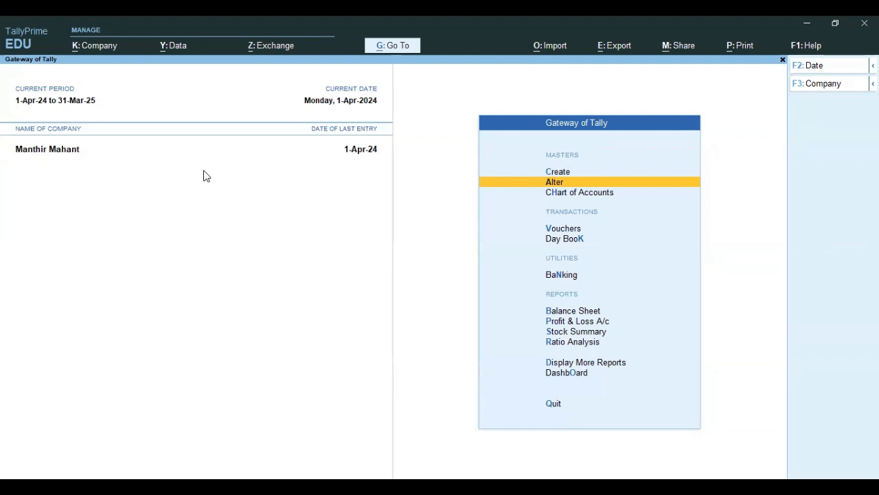
Drill down from the Stock Summary through the LED group to the Halonix 20-watt stock item vouchers, examine the Replacement entry, and leave the report.
{"action": "key", "text": "Down"}
{"action": "key", "text": "Down"}
{"action": "key", "text": "Down"}
{"action": "key", "text": "Down"}
{"action": "key", "text": "Down"}
{"action": "key", "text": "Down"}
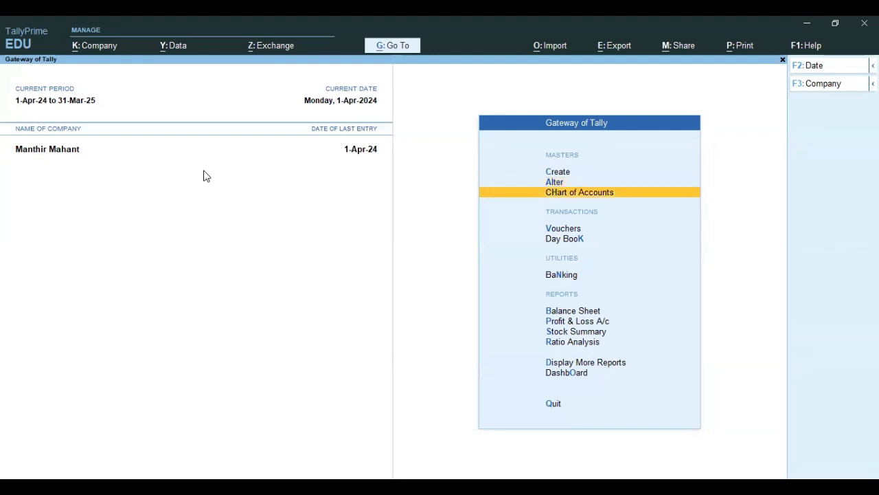
{"action": "key", "text": "Down"}
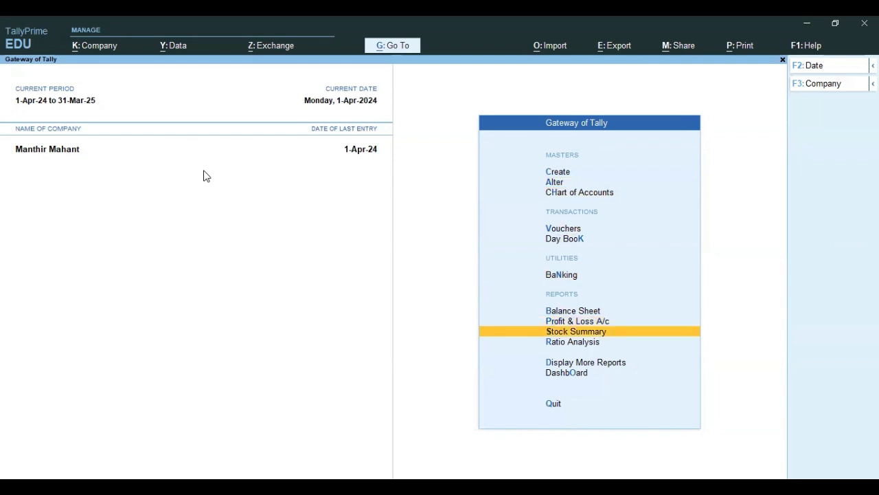
{"action": "key", "text": "Return"}
{"action": "key", "text": "Return"}
{"action": "key", "text": "Return"}
{"action": "key", "text": "Return"}
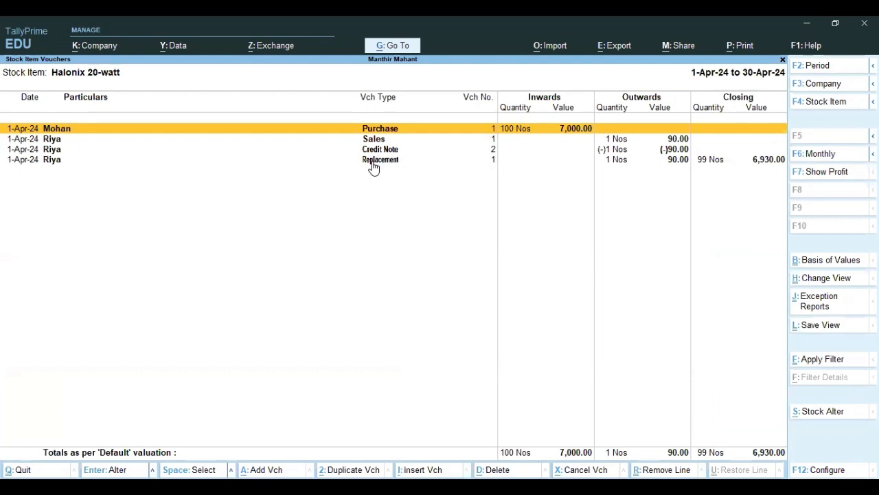
{"action": "key", "text": "Escape"}
{"action": "key", "text": "Escape"}
{"action": "key", "text": "Escape"}
{"action": "key", "text": "Escape"}
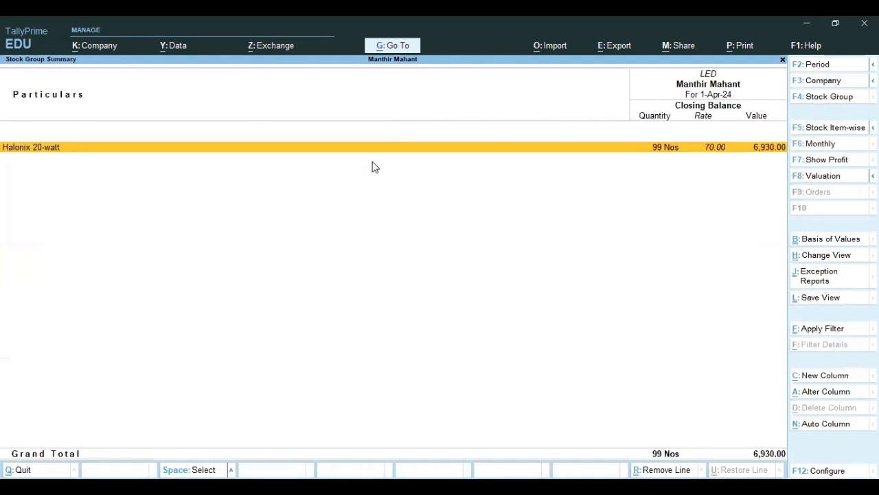